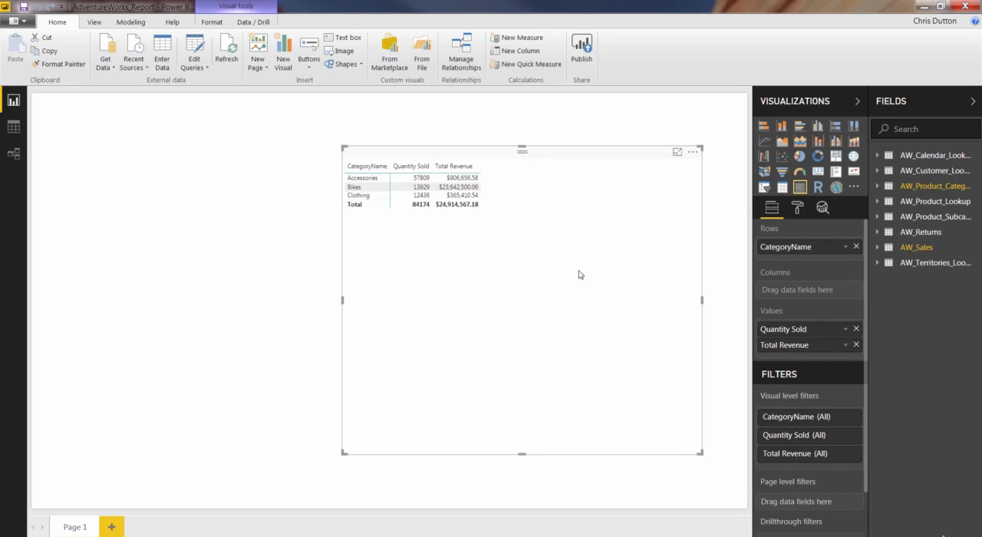
- Replace CategoryName and Quantity Sold in the matrix with Start of Month rows, using plain dates instead of the date hierarchy
left_click(856, 247)
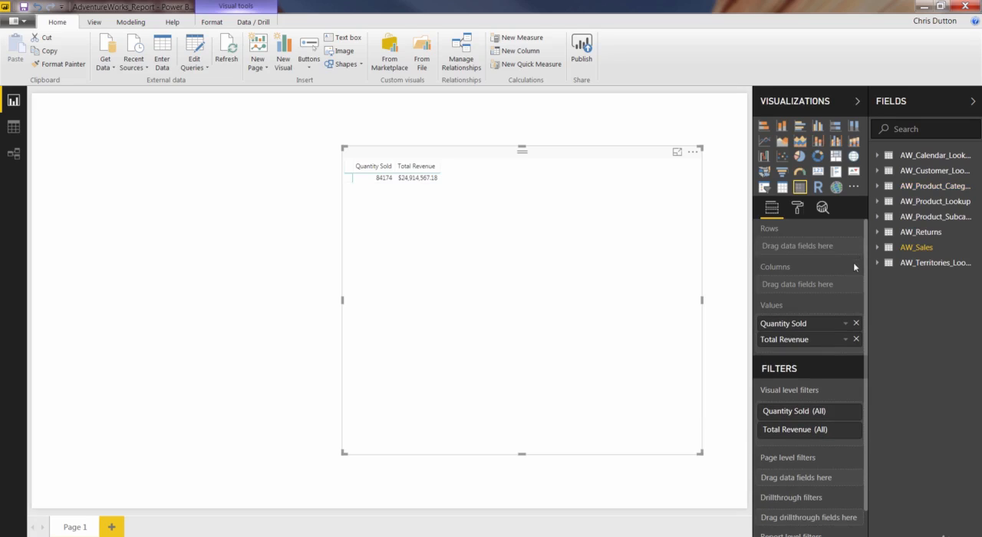
left_click(856, 323)
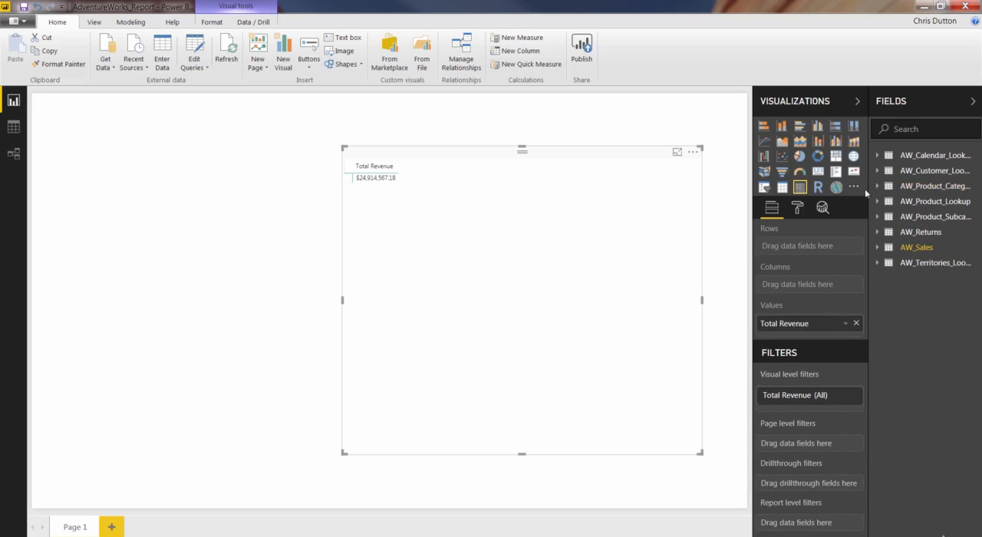
left_click(875, 156)
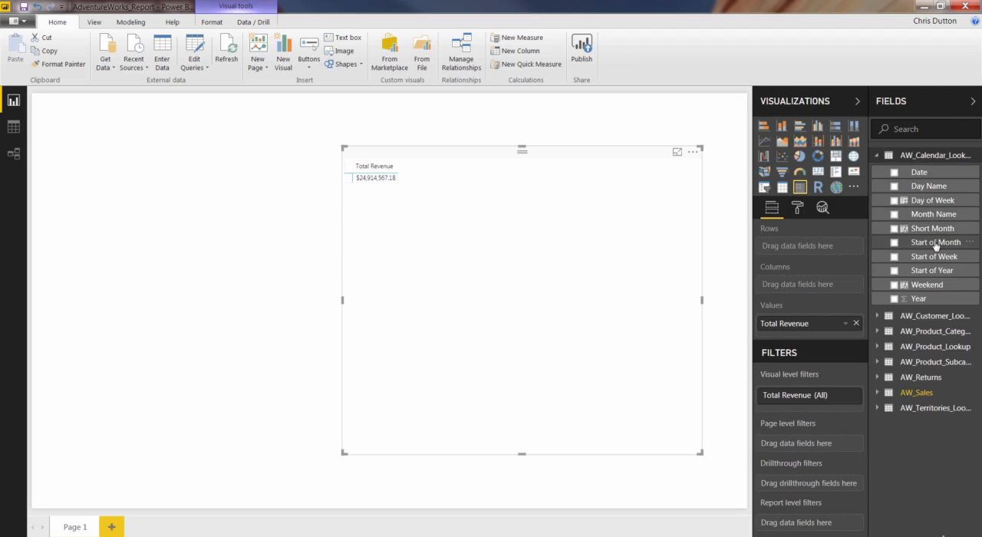
left_click_drag(935, 246, 811, 246)
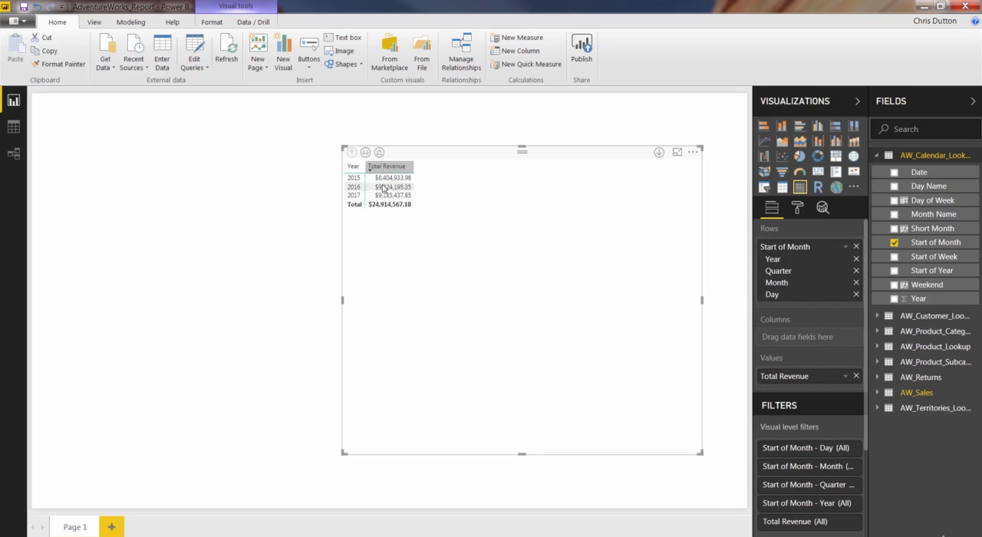
left_click(845, 247)
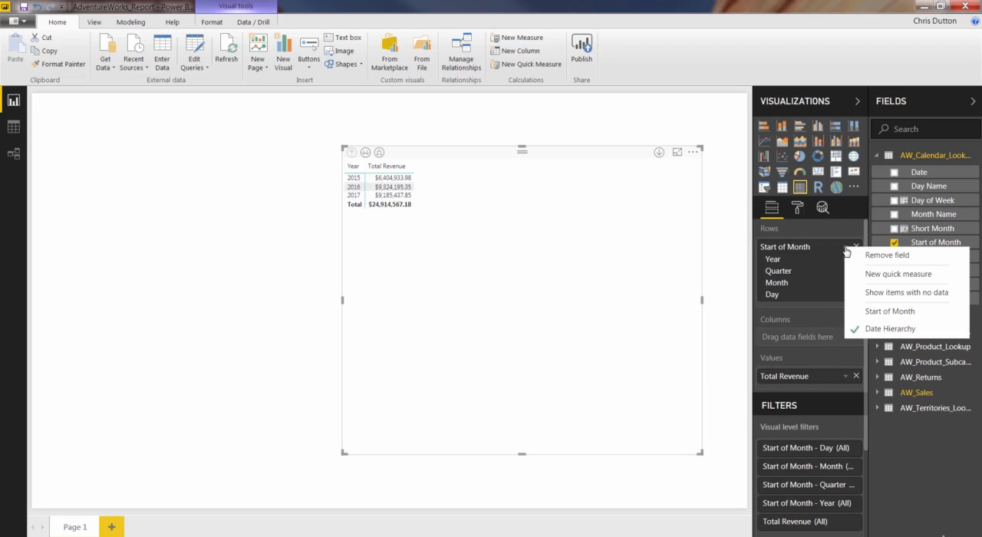
left_click(890, 312)
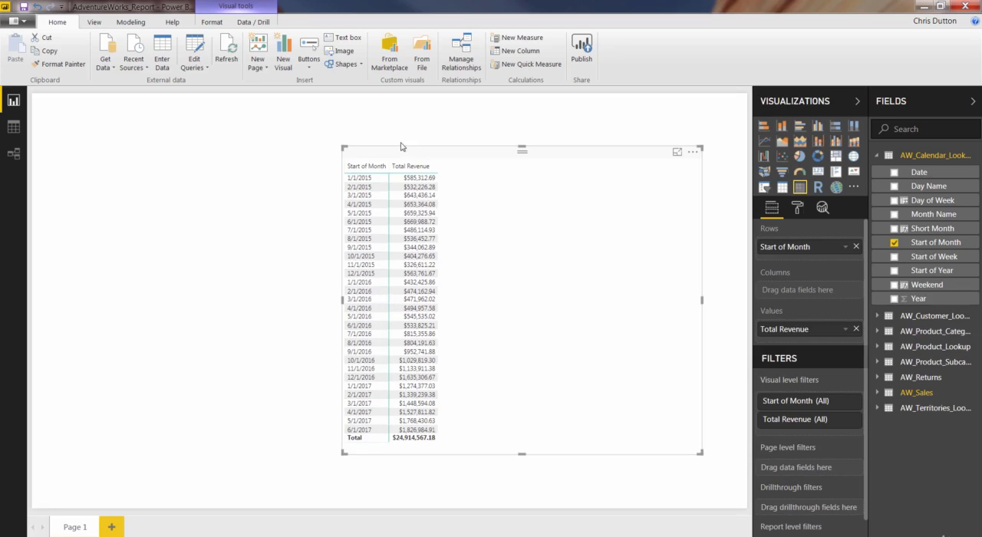
- Narrow the matrix to fit its two columns and move it toward the right side of the report page
left_click_drag(456, 155, 460, 153)
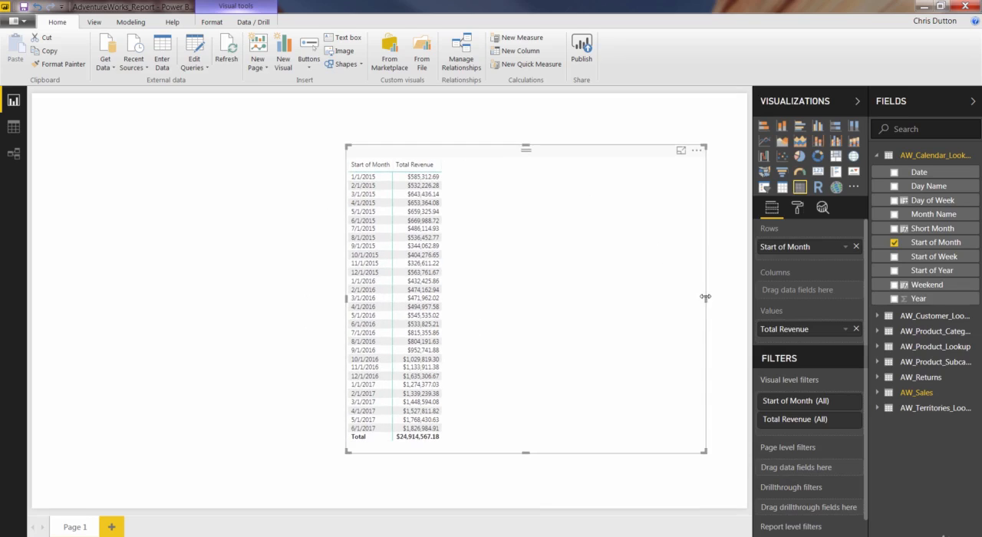
left_click_drag(704, 298, 509, 301)
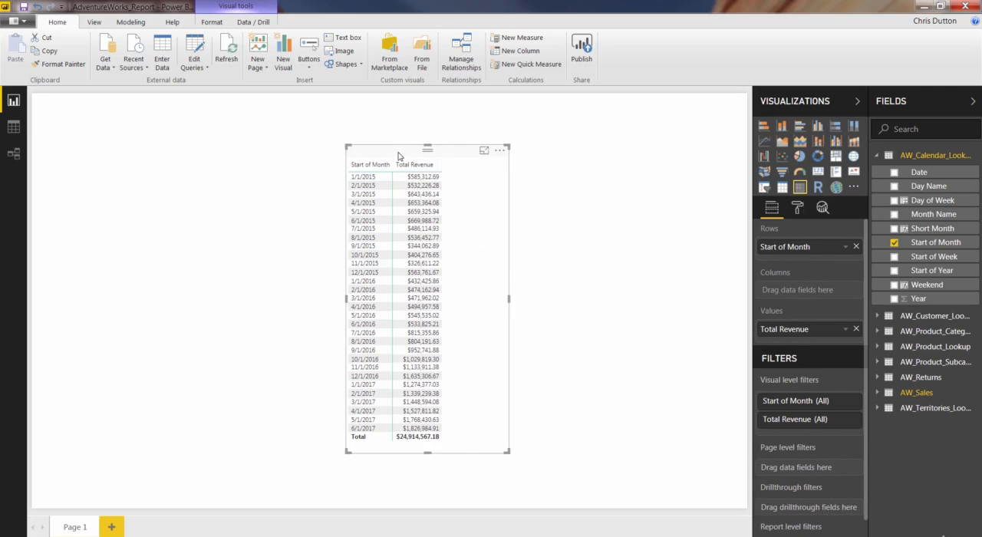
left_click_drag(397, 155, 548, 149)
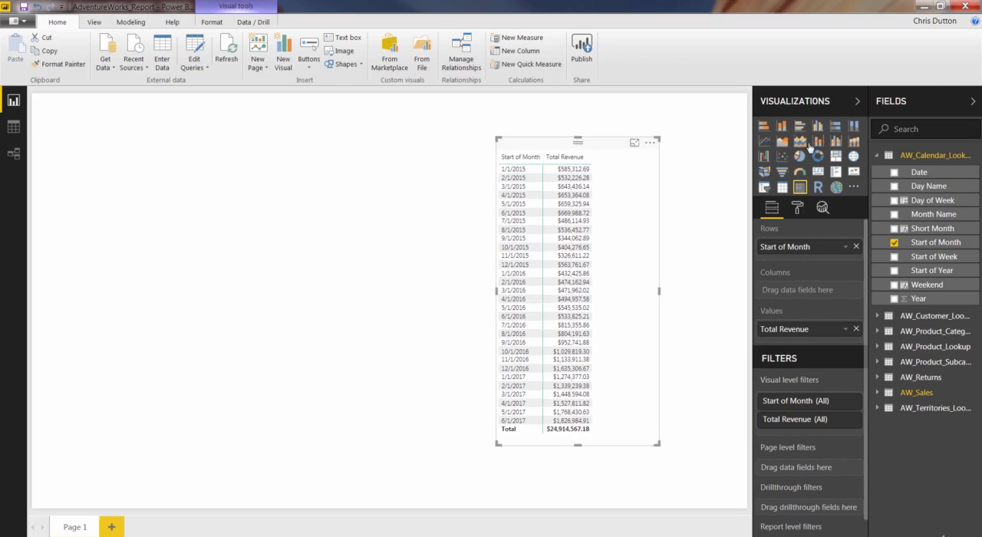
- Create a new measure named YTD Revenue in the AW_Sales table
left_click(877, 155)
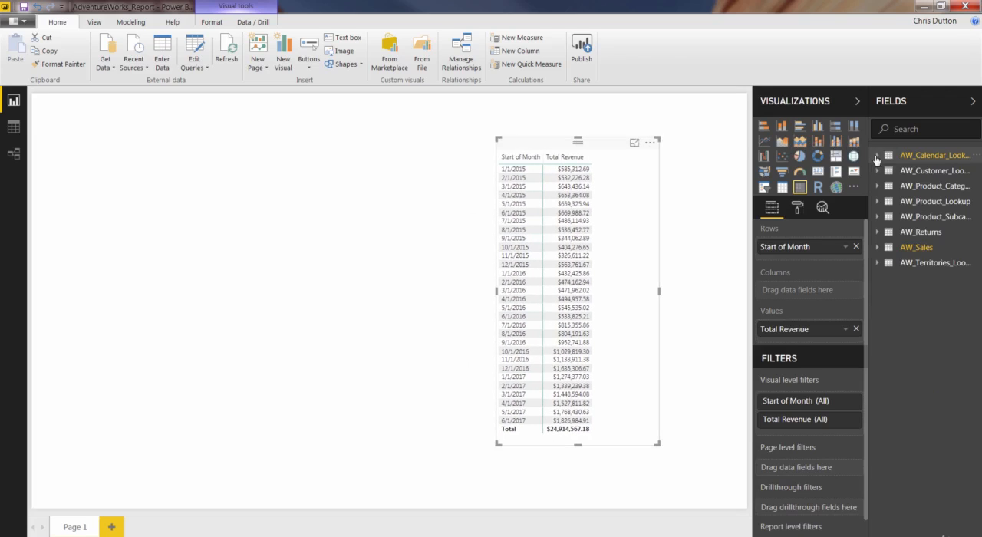
left_click(877, 247)
right_click(918, 250)
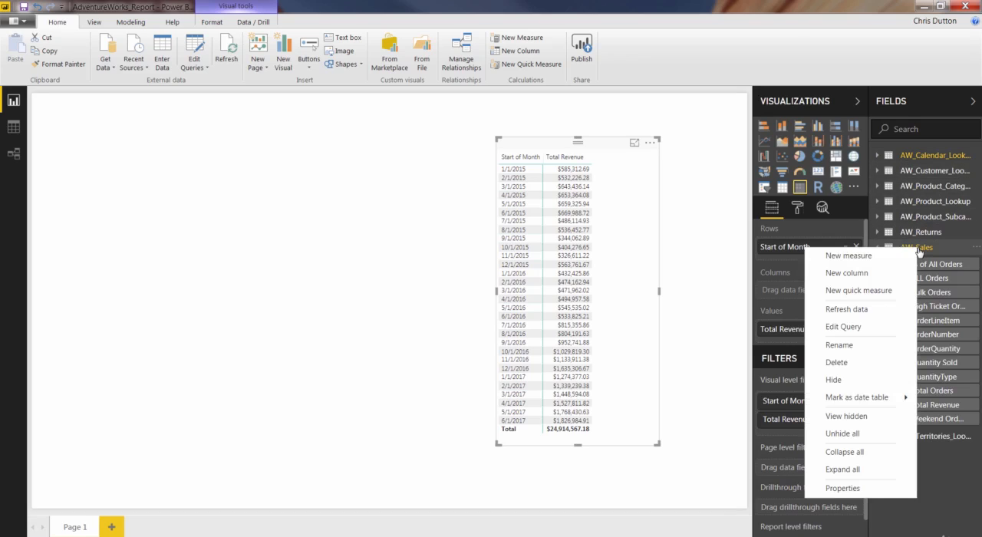
left_click(876, 260)
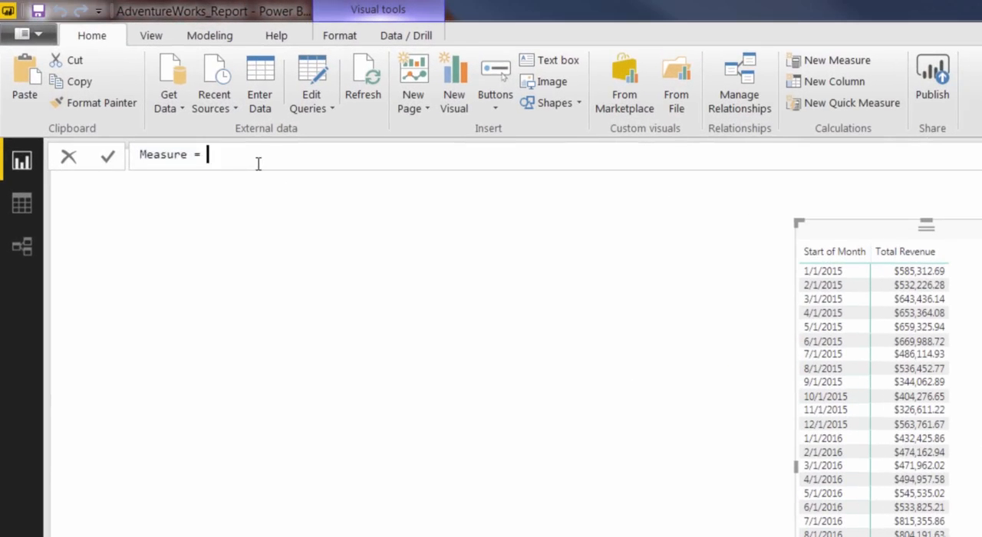
left_click_drag(163, 100, 71, 98)
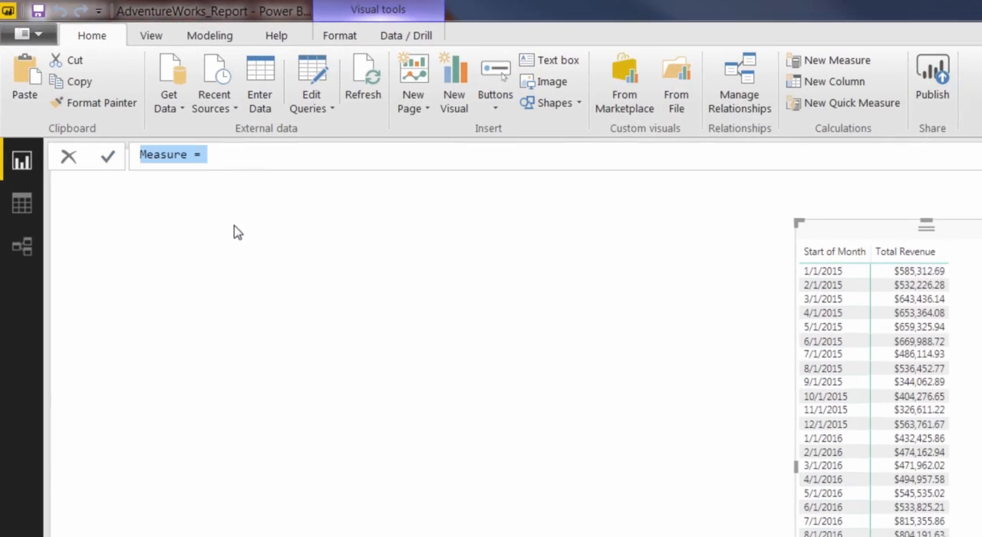
type("YTD Revenue")
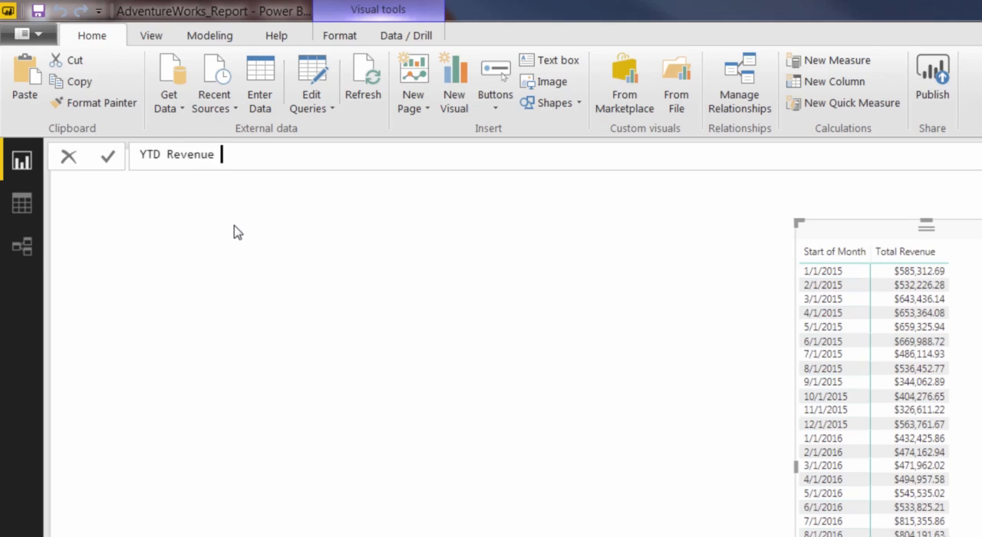
type(" = CALC")
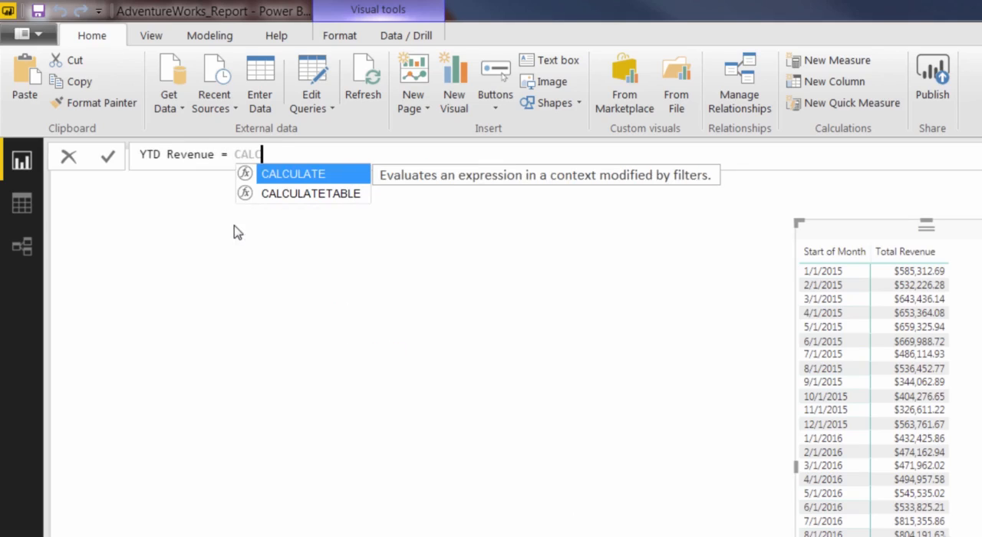
type("ULATE(")
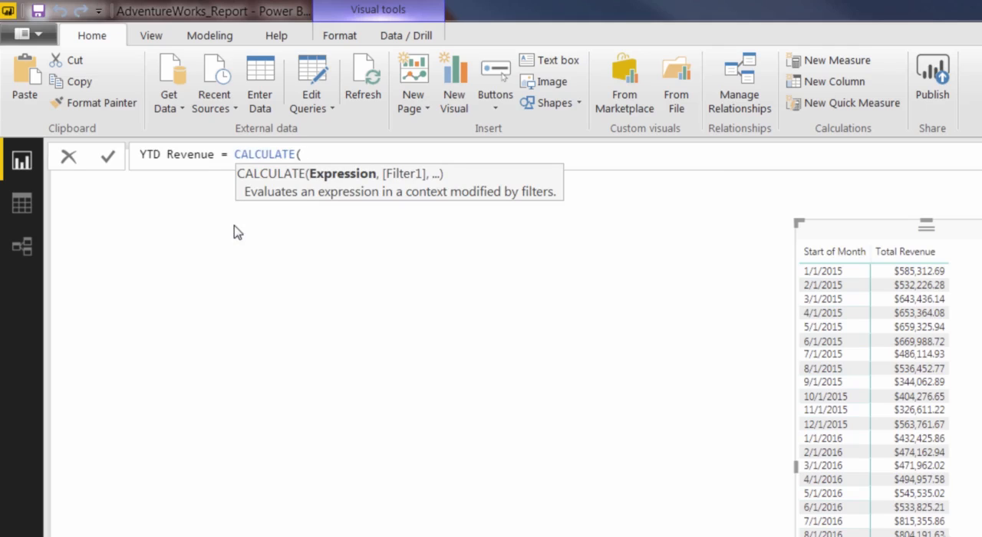
type("total")
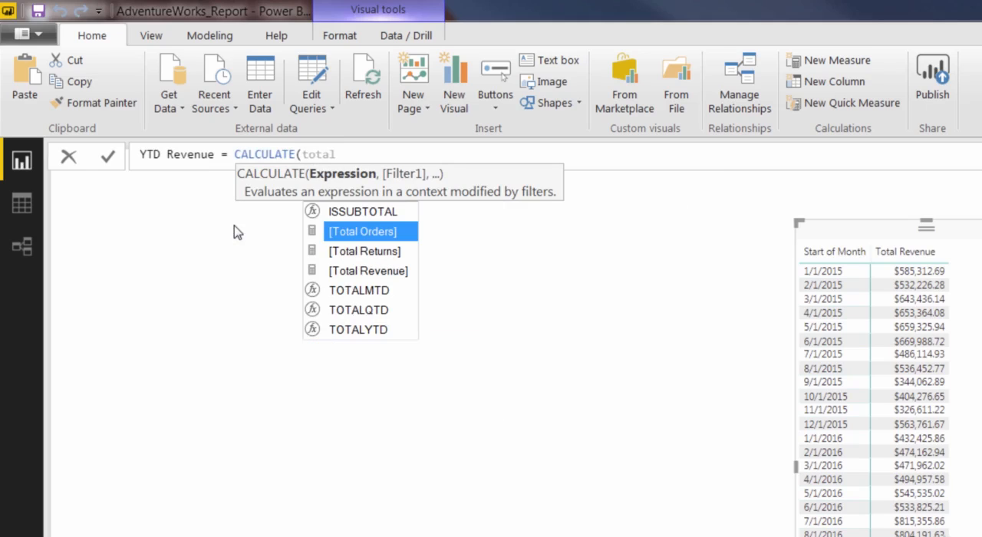
- Begin the YTD Revenue formula with CALCULATE, using [Total Revenue] as its expression
key("Down")
key("Down")
key("Tab")
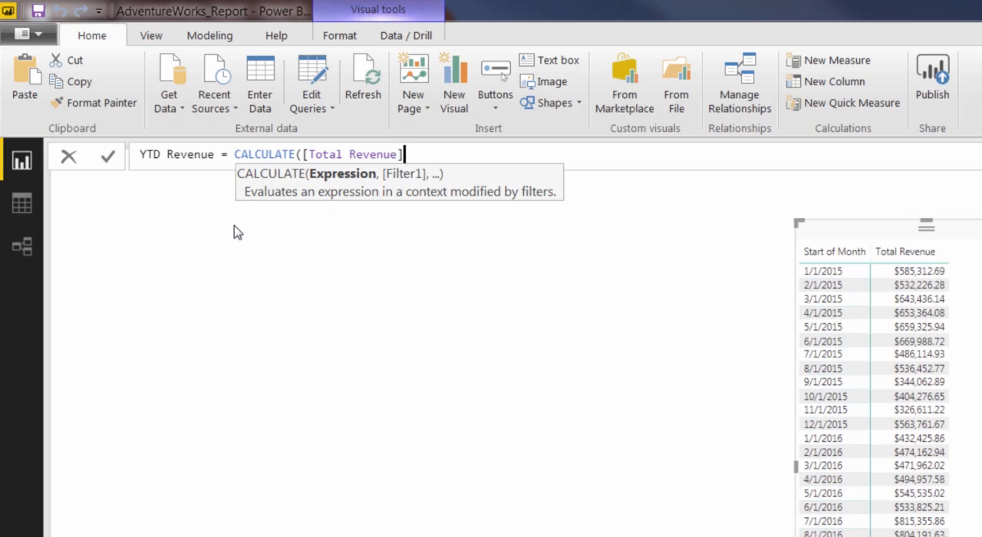
- Complete the YTD Revenue formula with the filter DATESYTD(AW_Calendar_Lookup[Date]) and commit the measure
type(", D")
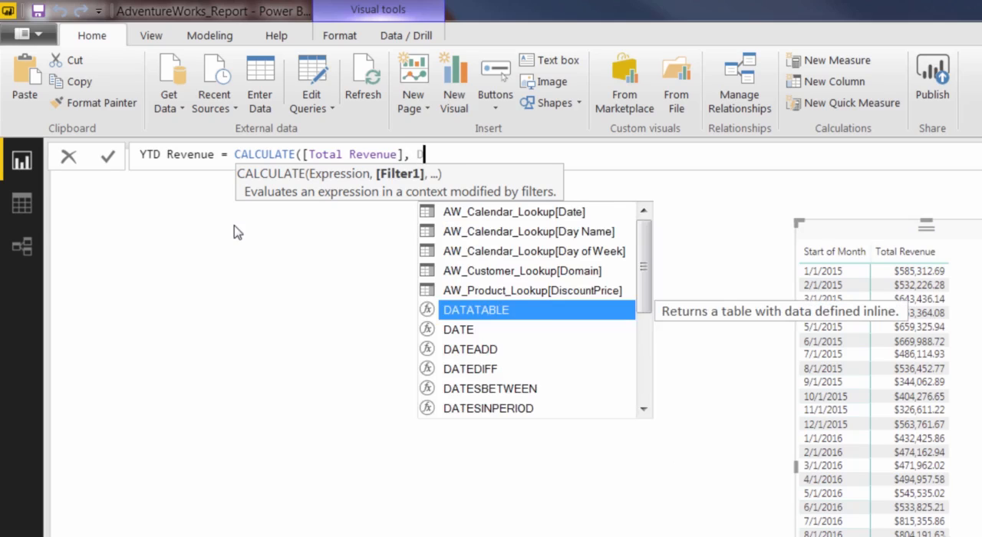
type("ATESYTD")
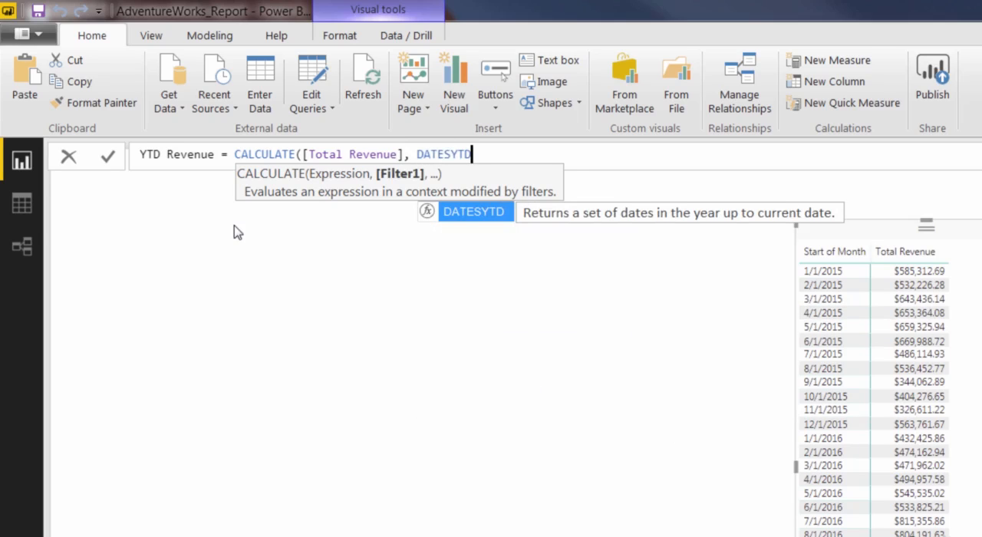
type("(")
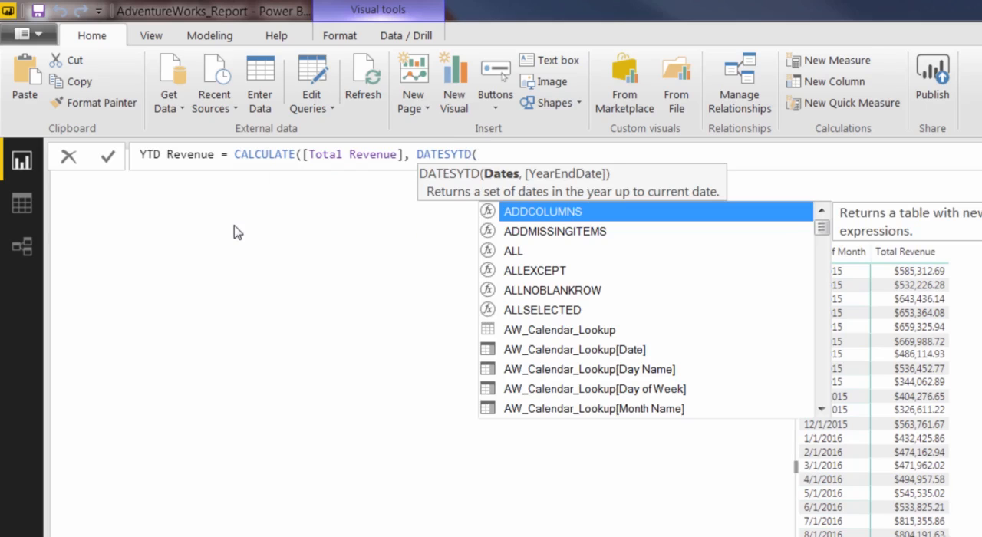
type("cal")
key("Up")
key("Up")
key("Up")
key("Up")
key("Up")
key("Up")
key("Up")
key("Up")
key("Up")
key("Up")
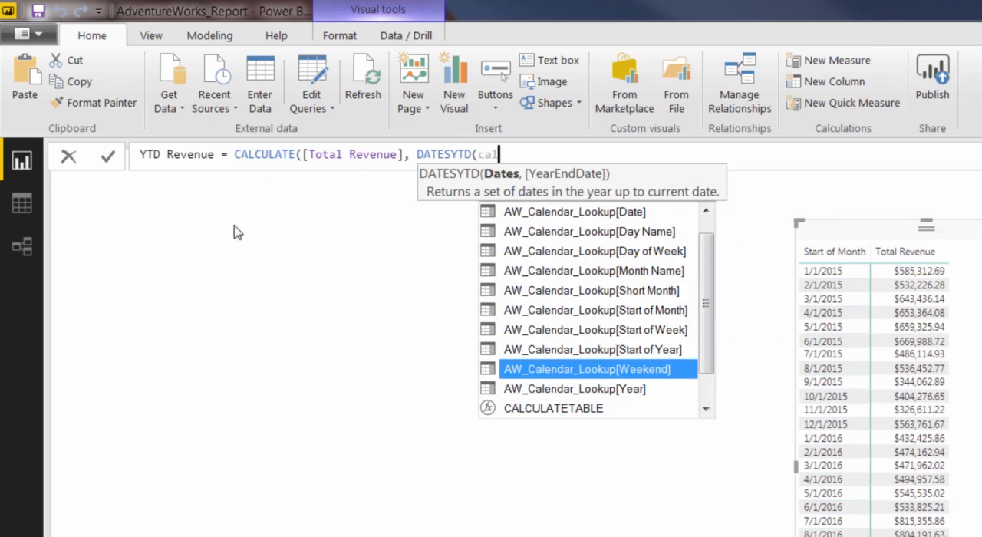
key("Tab")
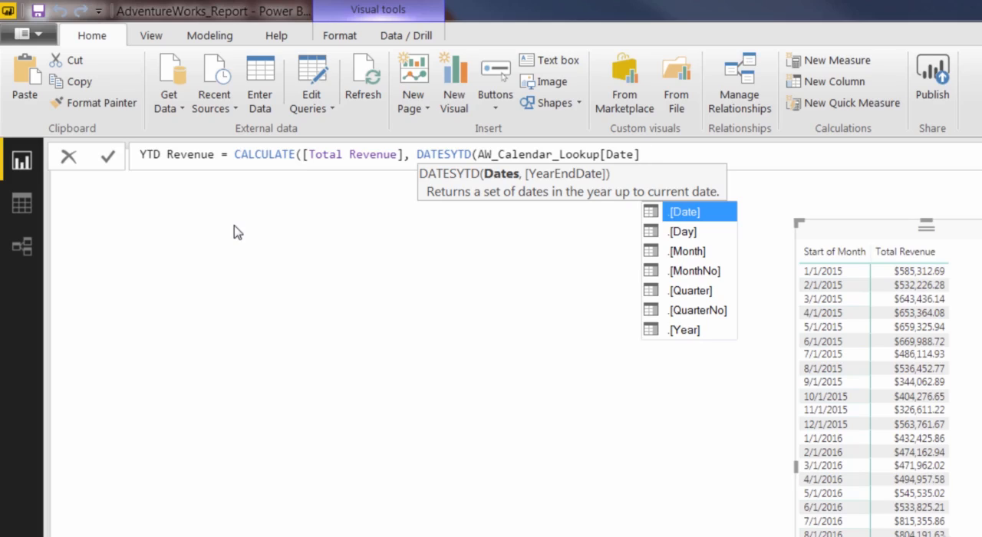
key("Down")
key("Down")
key("Down")
key("Down")
key("Up")
key("Up")
key("Up")
key("Up")
key("Down")
key("Down")
key("Up")
key("Up")
type("]))")
key("Return")
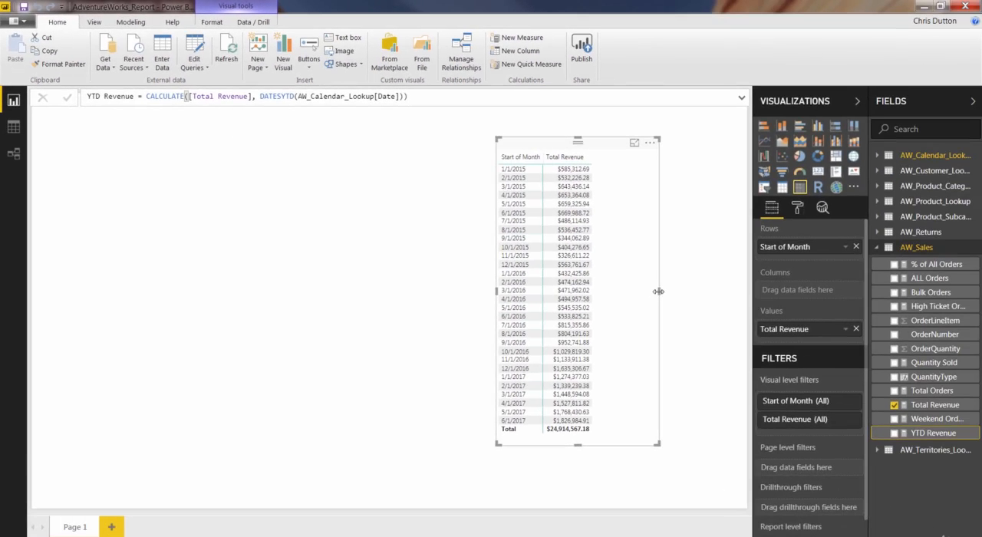
- Add YTD Revenue to the matrix values below Total Revenue and widen the matrix slightly
left_click_drag(658, 292, 670, 291)
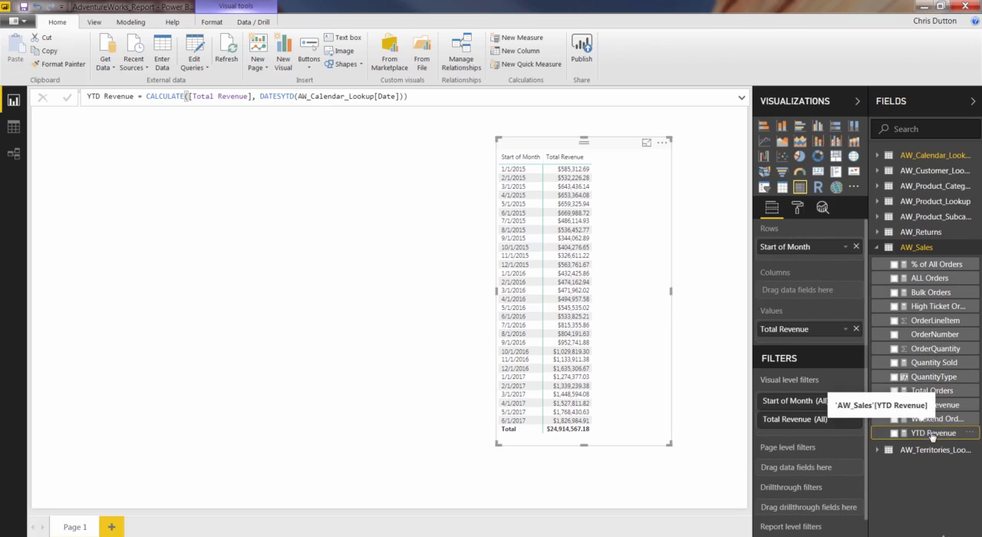
left_click_drag(933, 437, 818, 337)
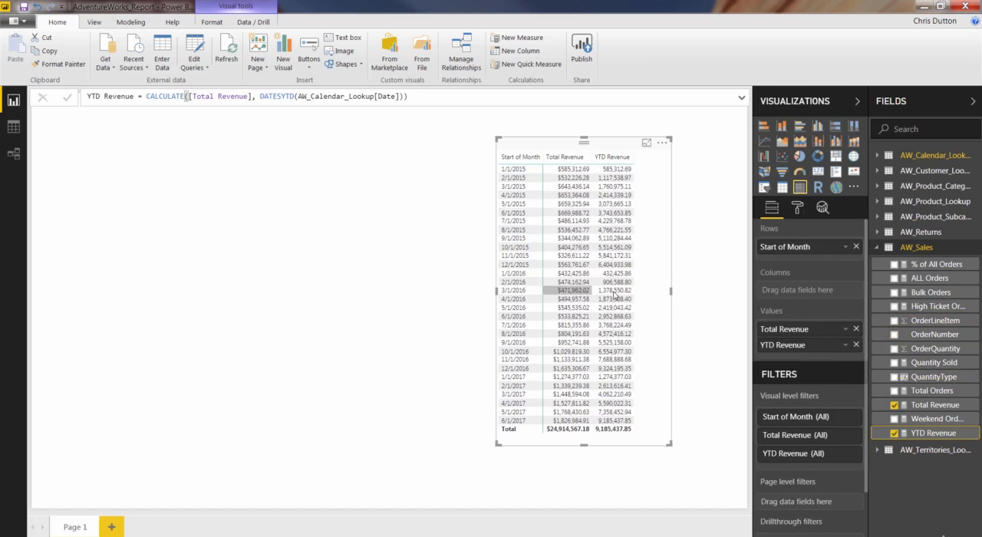
left_click_drag(673, 294, 688, 292)
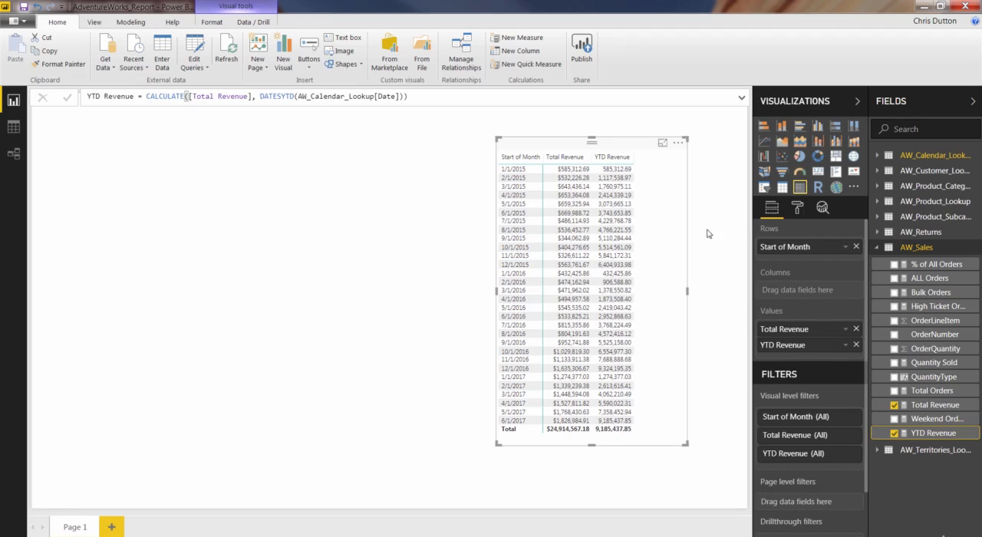
- Turn on data bars as conditional formatting for the YTD Revenue column of the matrix
left_click(797, 212)
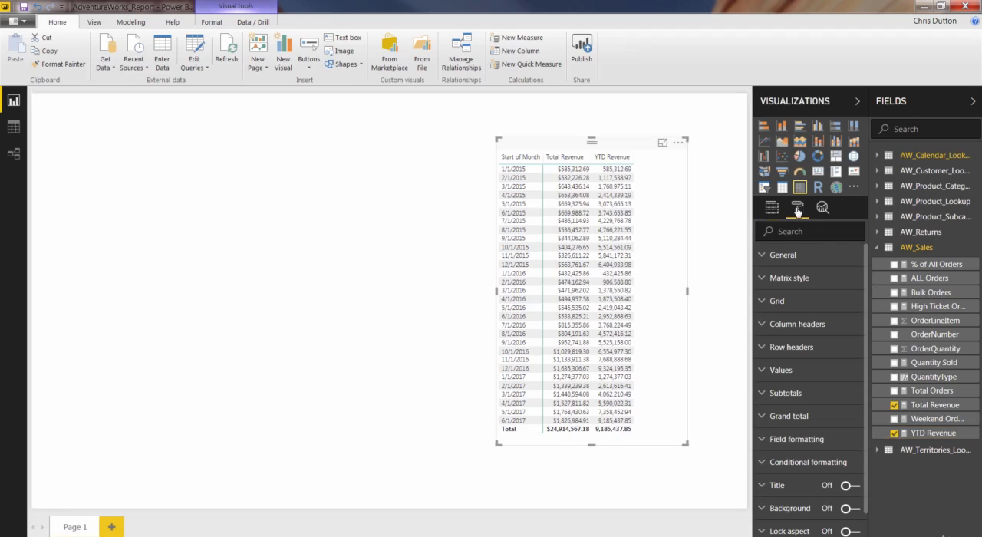
left_click(782, 462)
left_click(799, 366)
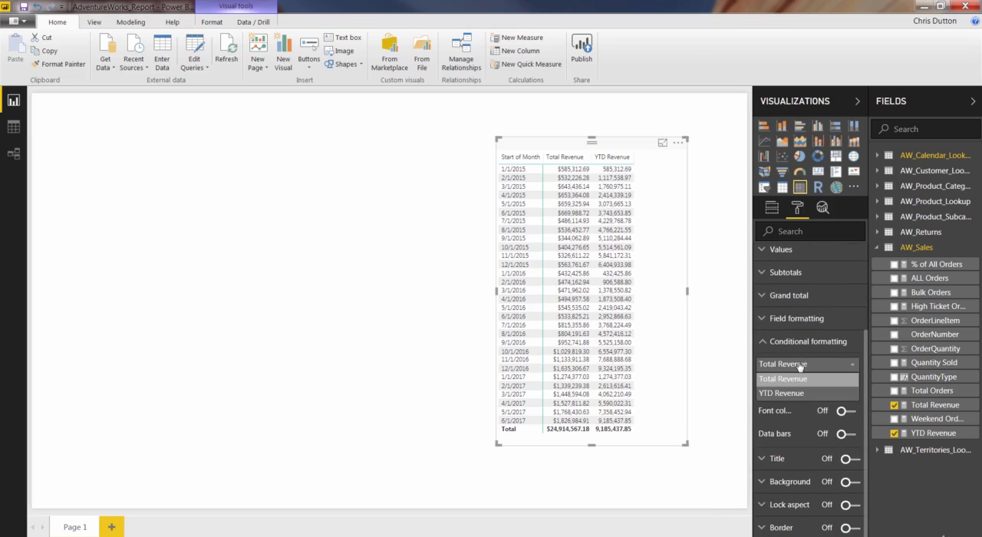
left_click(791, 391)
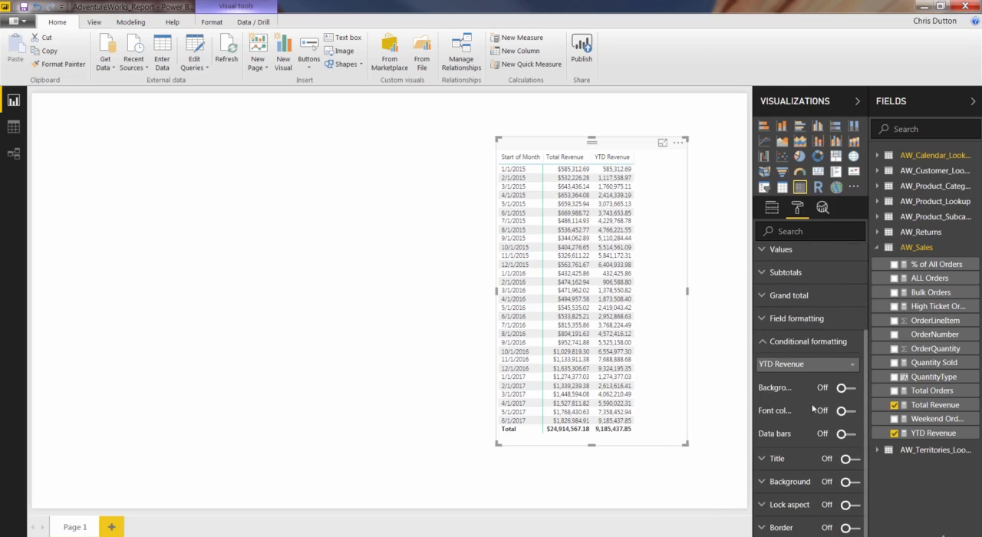
left_click(848, 435)
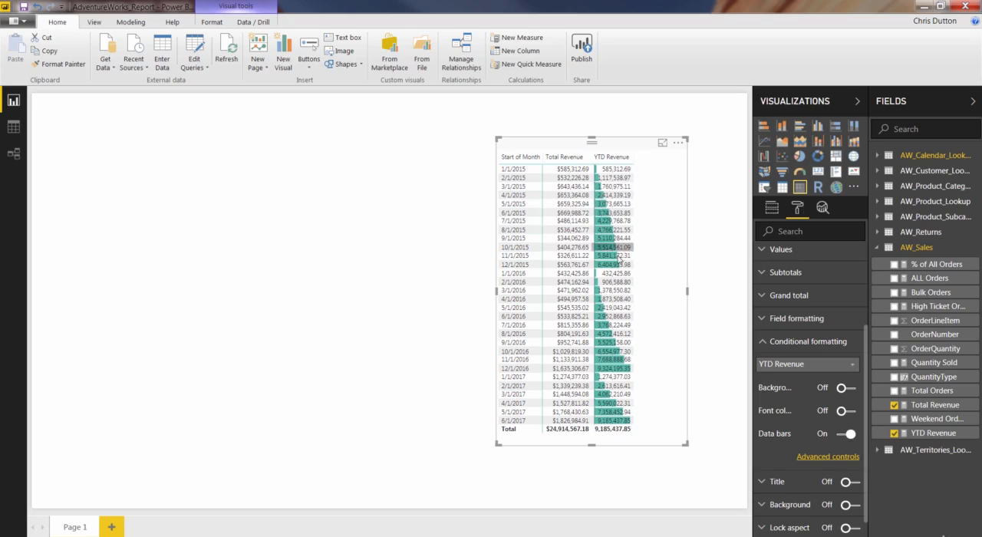
- Create a new measure in the AW_Sales table and name it Prev Month Revenue
mouse_move(601, 268)
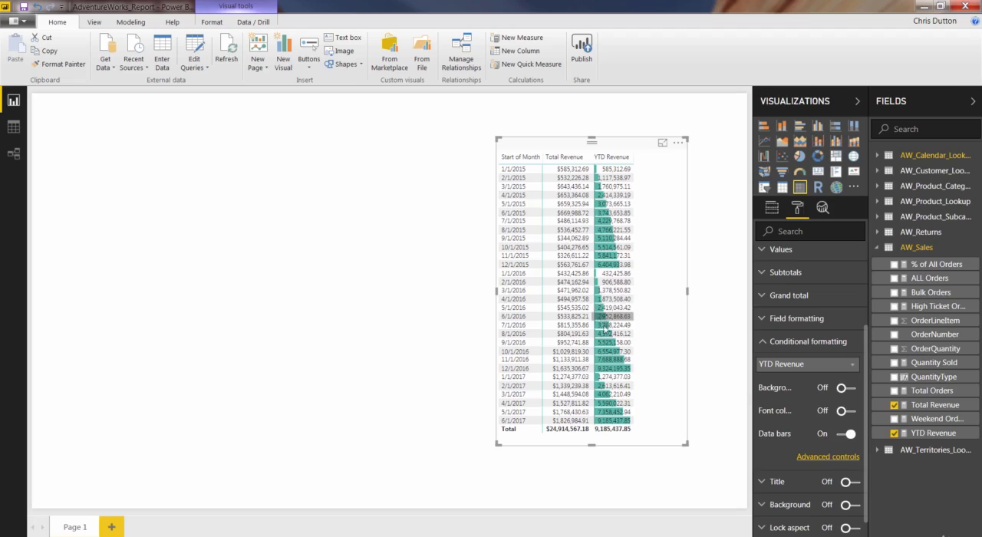
mouse_move(607, 378)
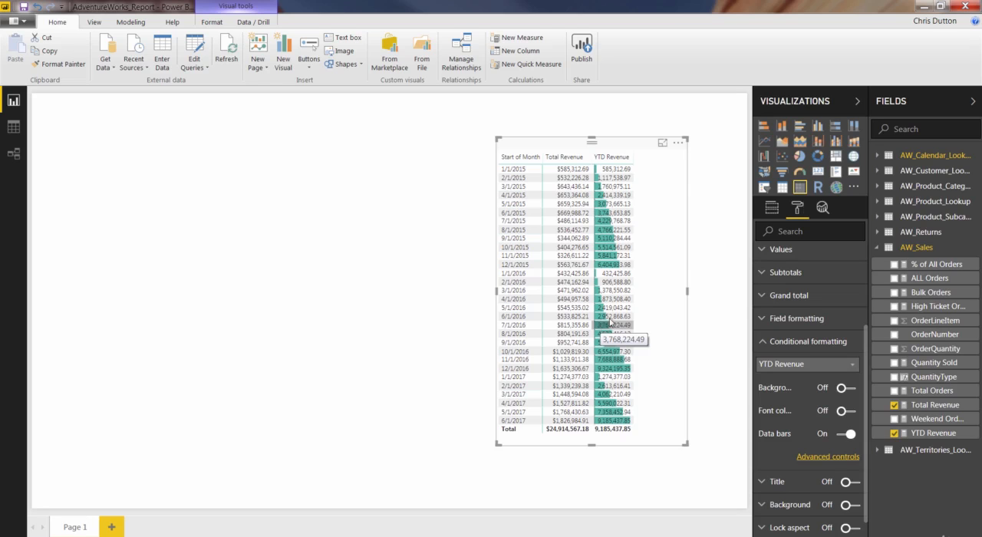
right_click(917, 247)
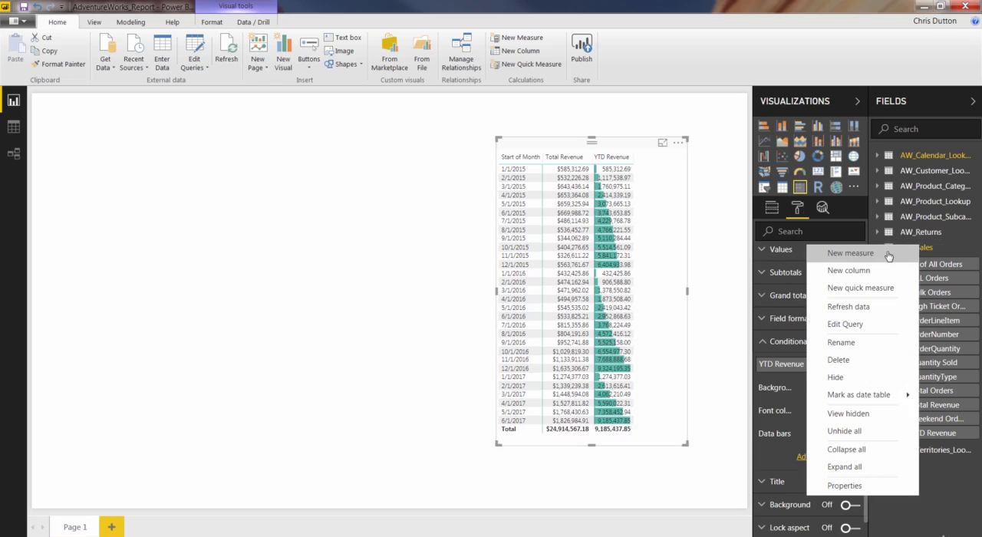
left_click(850, 253)
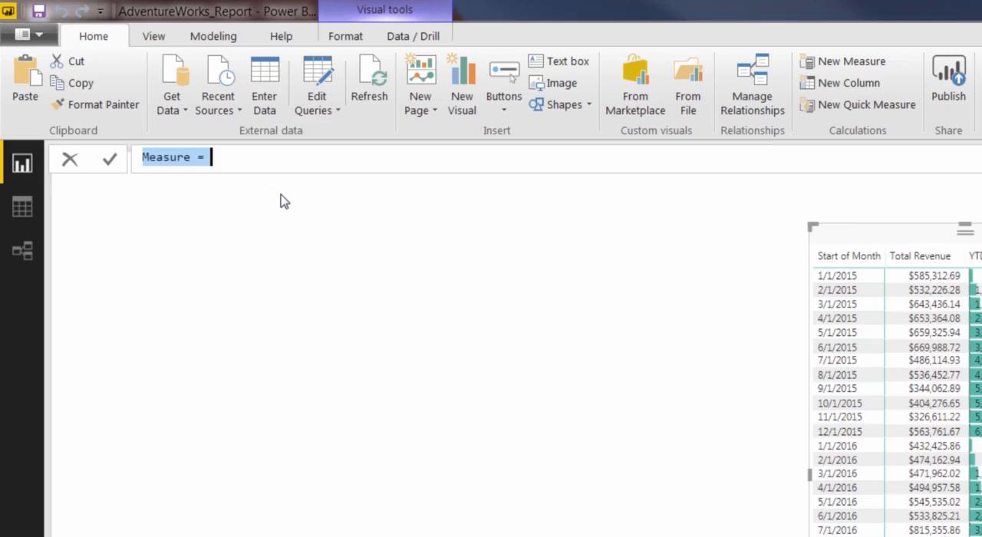
type("Prev ")
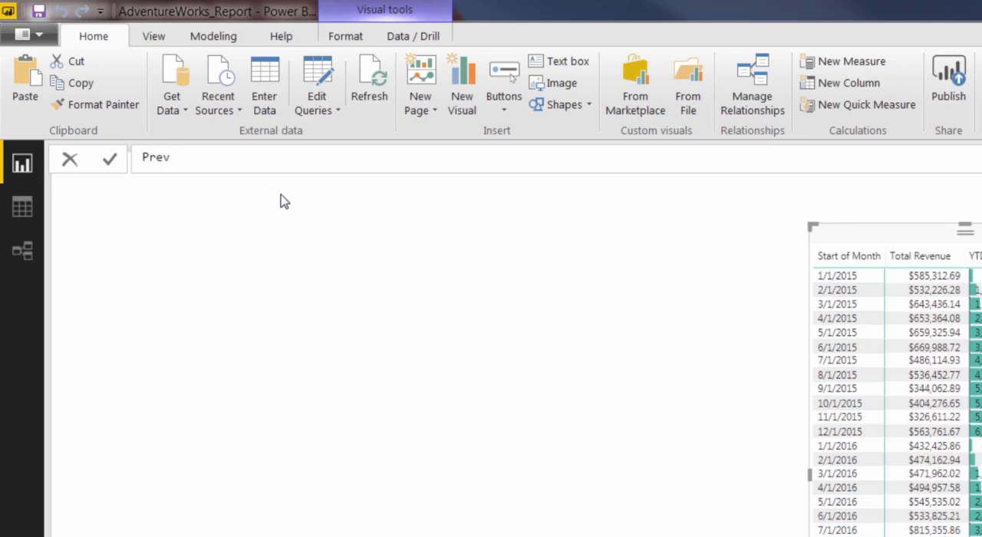
type("Month Revenue")
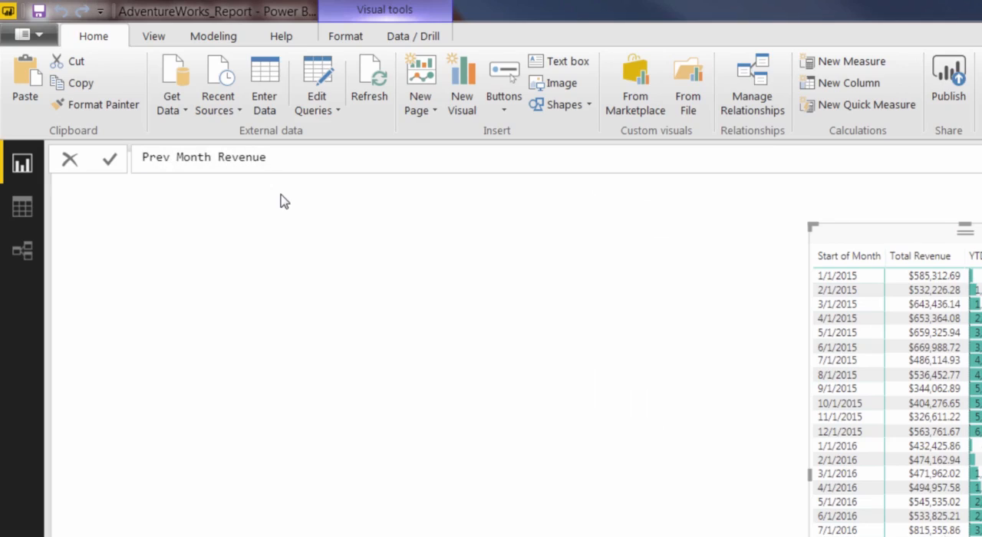
type(" = CALC")
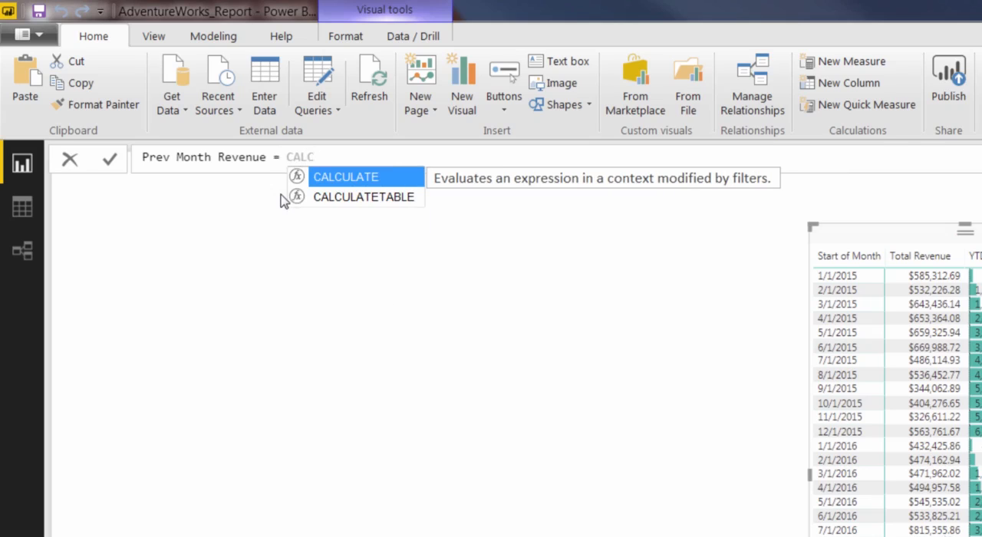
- Begin the Prev Month Revenue formula with CALCULATE, using [Total Revenue] as its expression
key("Tab")
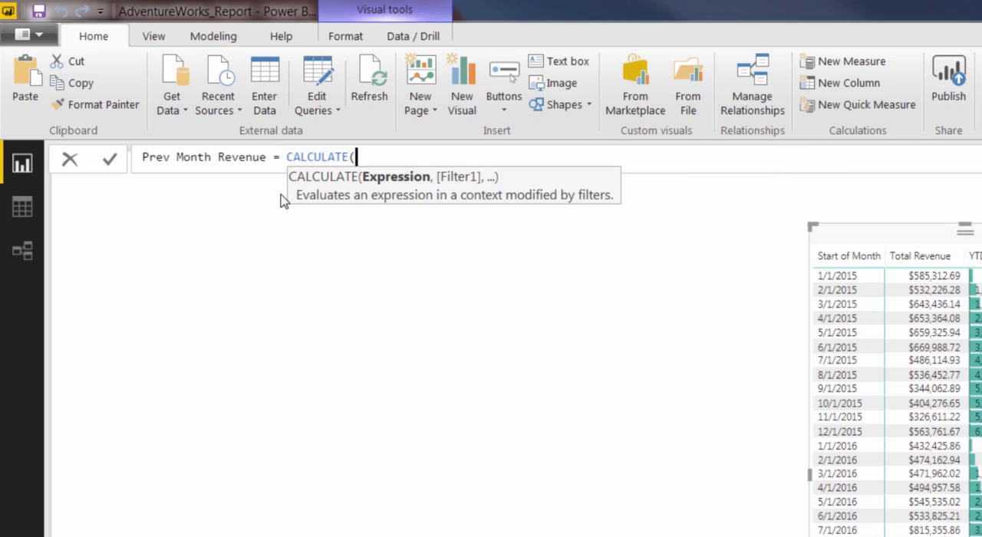
type("Tot")
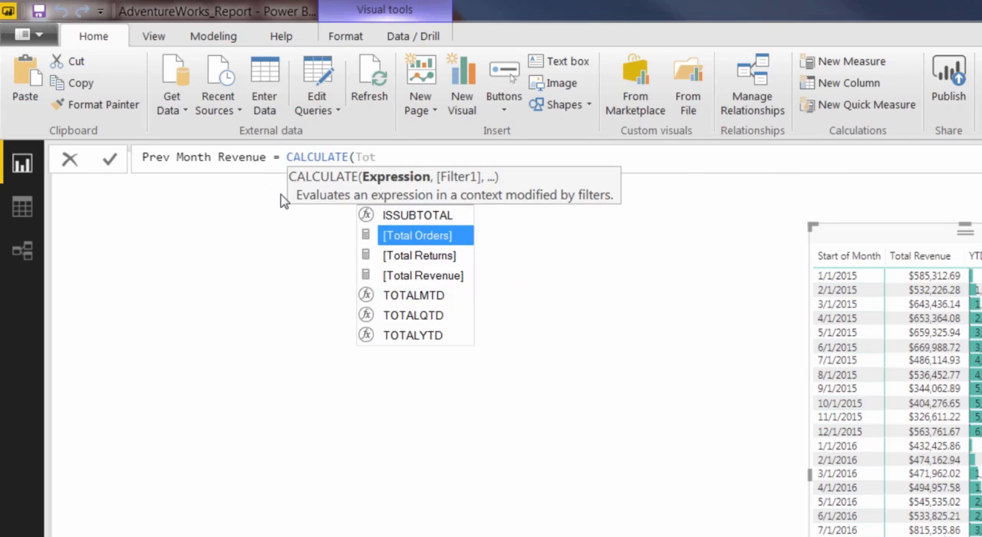
key("Down")
key("Down")
key("Tab")
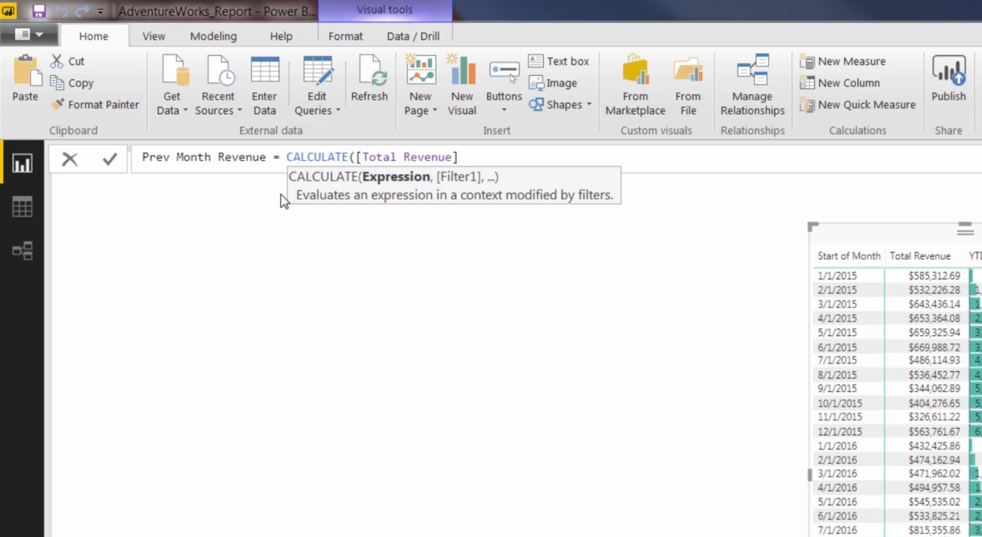
- Add DATEADD as the filter of the CALCULATE formula, with AW_Calendar_Lookup[Date] as its dates argument
type(", D")
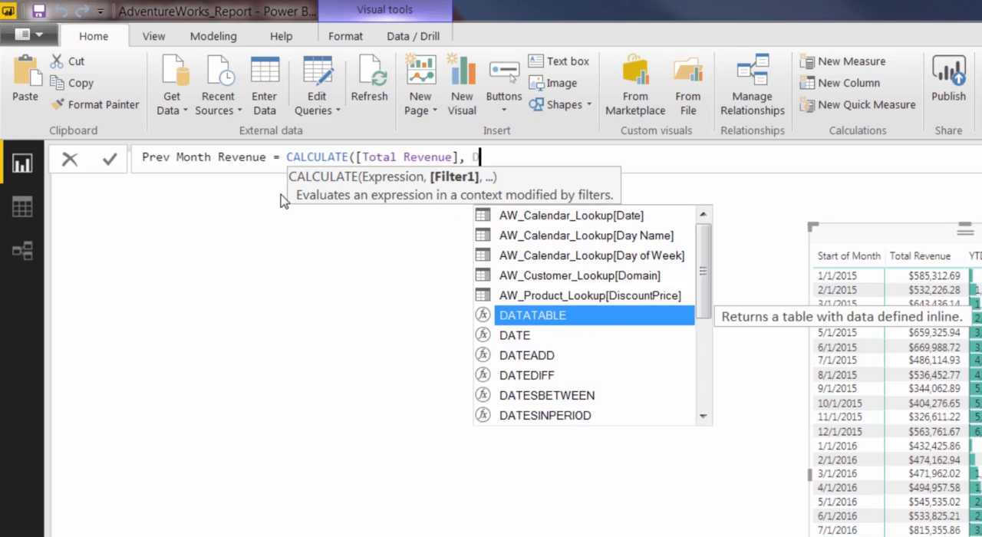
type("ATEADD")
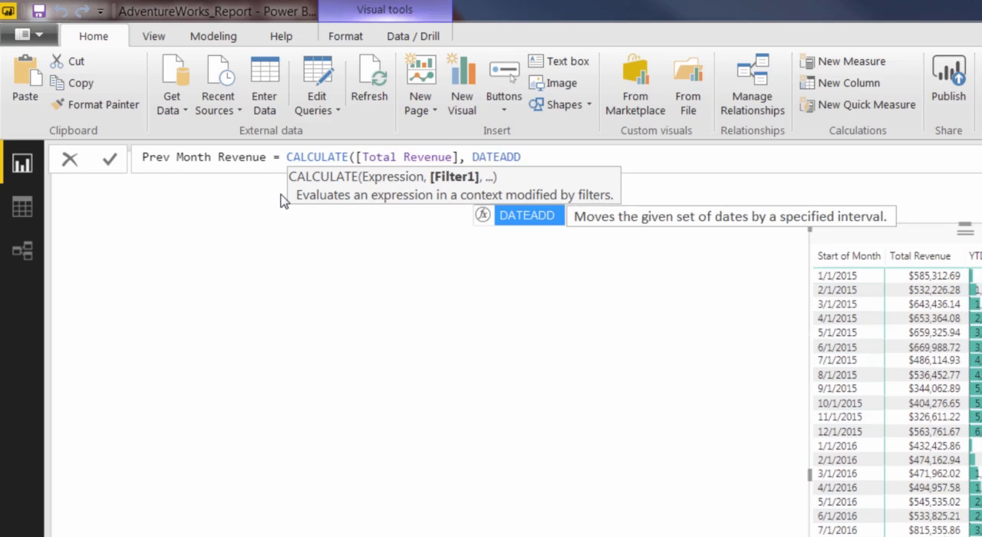
type("(")
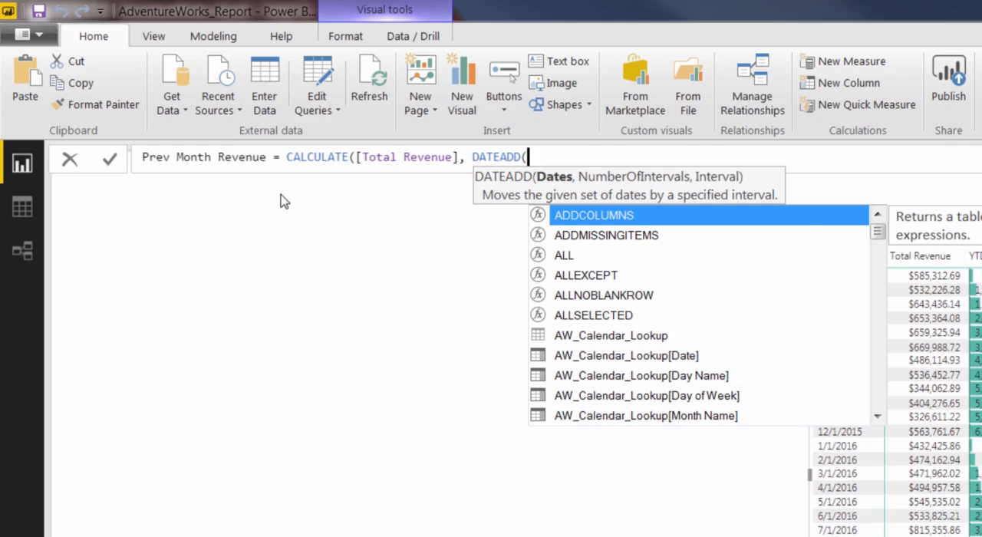
type("calend")
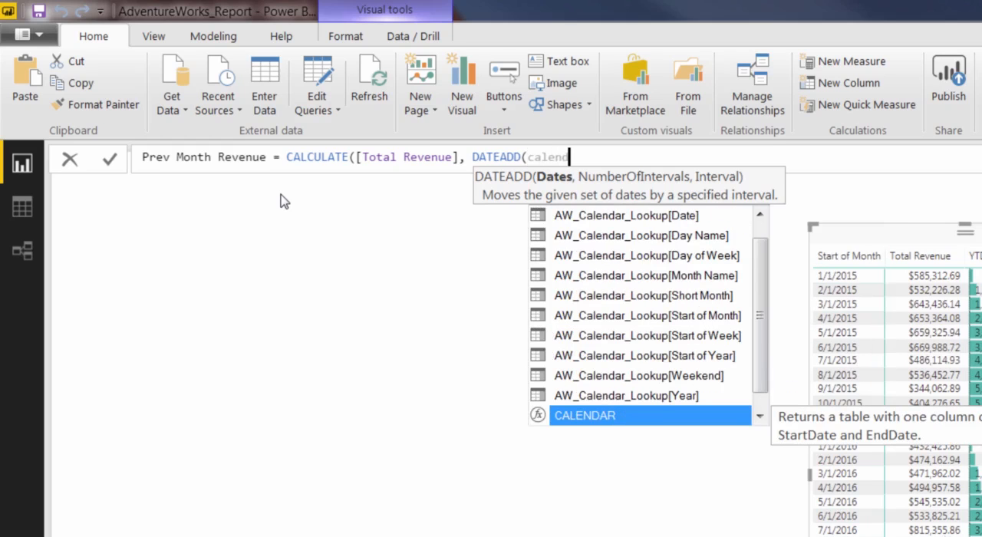
key("Up")
key("Up")
key("Up")
key("Up")
key("Up")
key("Up")
key("Up")
key("Up")
key("Up")
key("Up")
key("Tab")
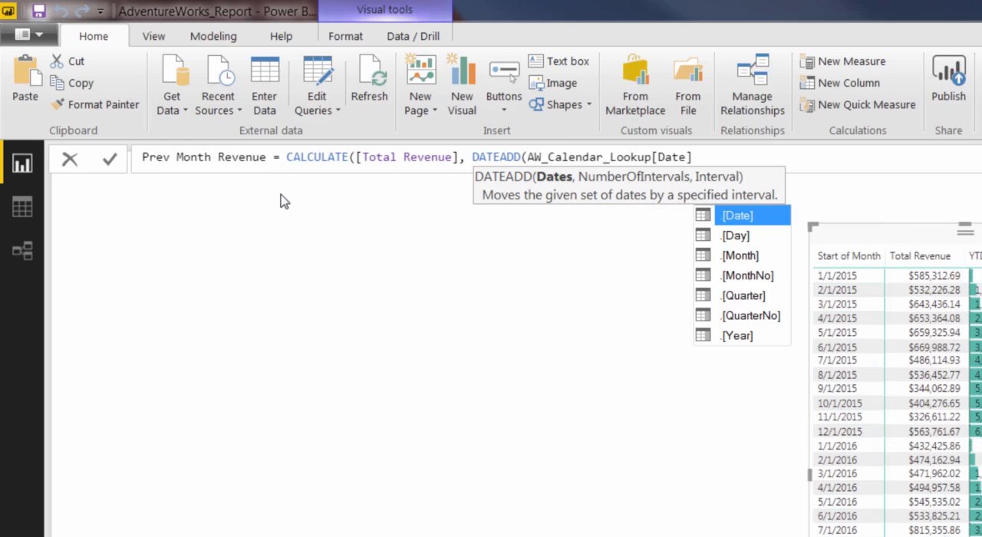
- Complete DATEADD with -1 as the number of intervals and MONTH as the interval, close the formula and commit the measure
type(",")
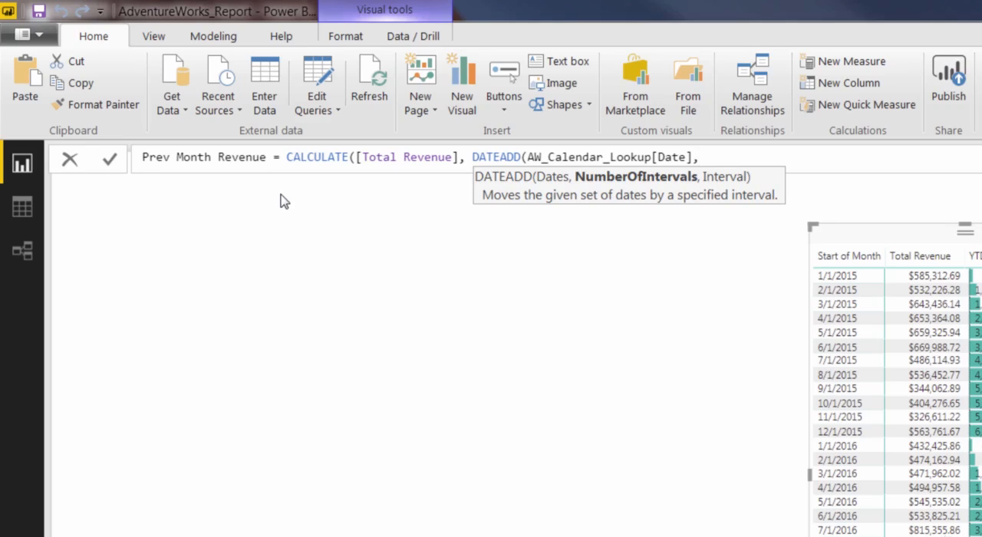
type("-1,")
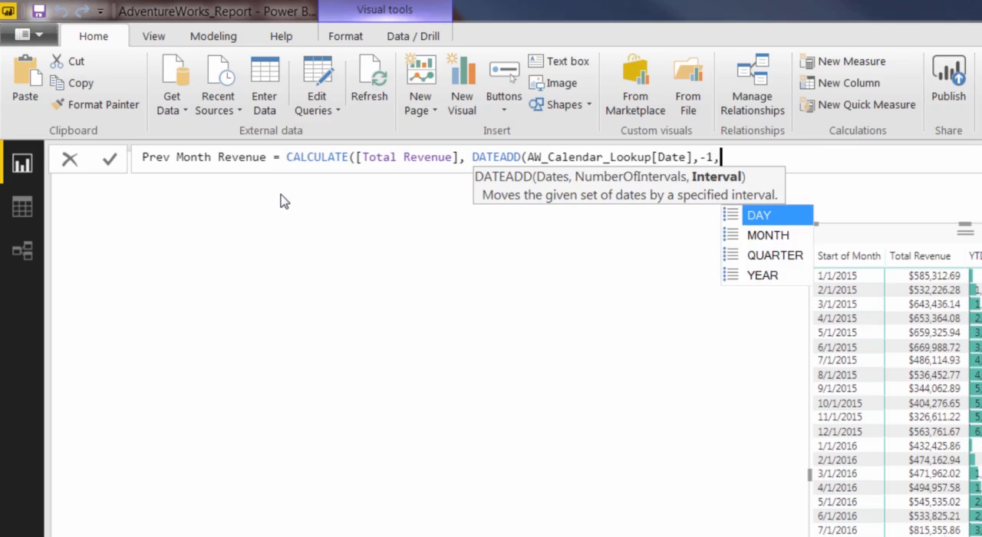
key("Down")
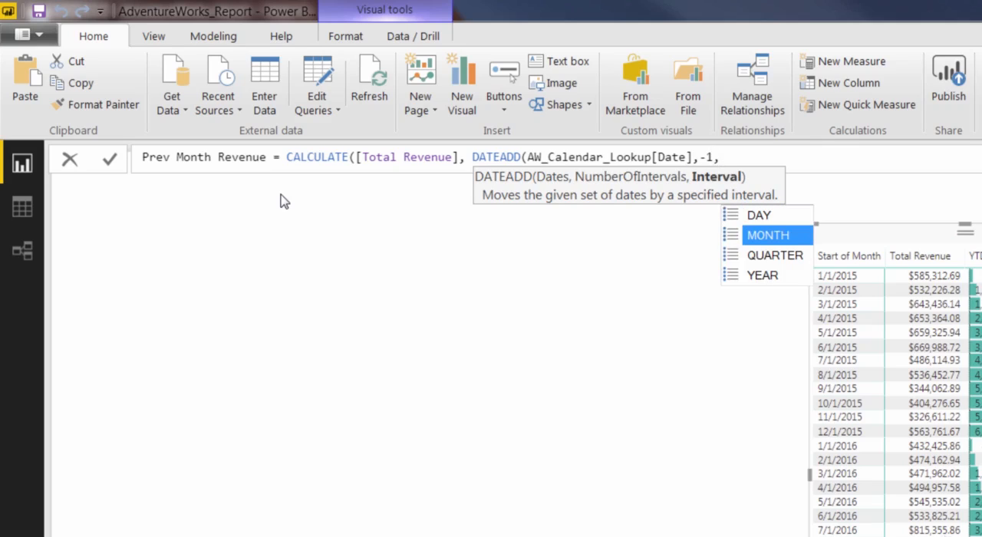
key("Tab")
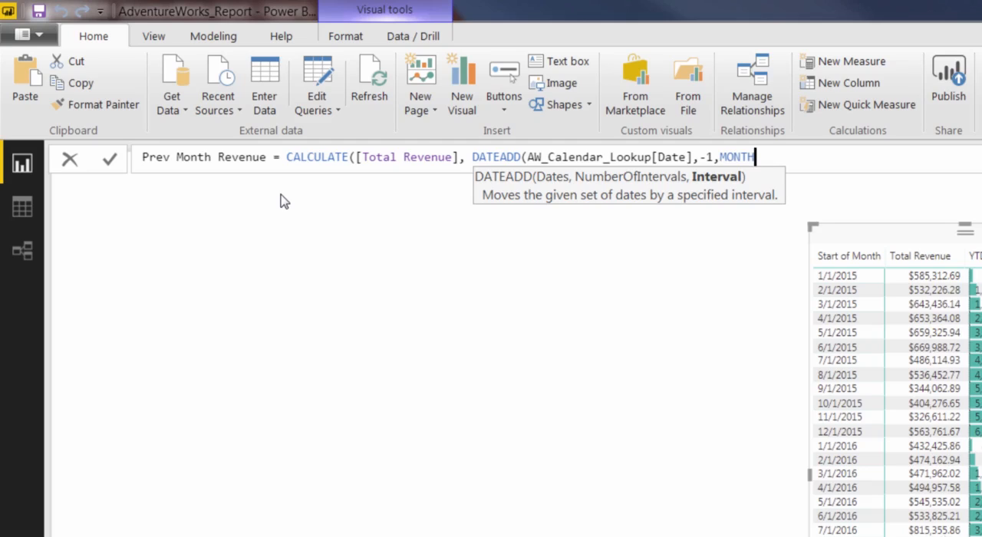
type("))")
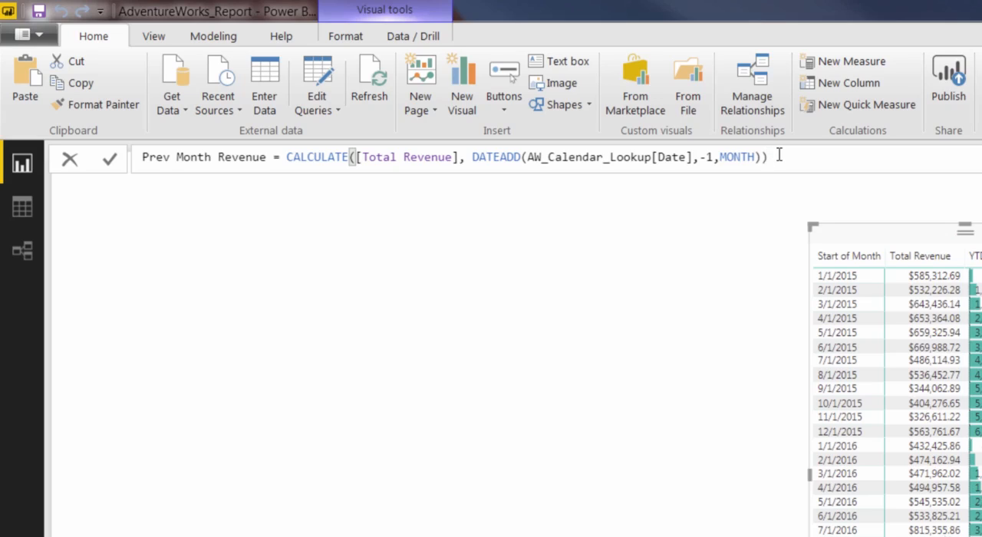
key("Left")
key("Left")
key("Left")
key("Left")
key("Left")
key("Right")
key("Right")
key("Right")
key("Right")
key("Return")
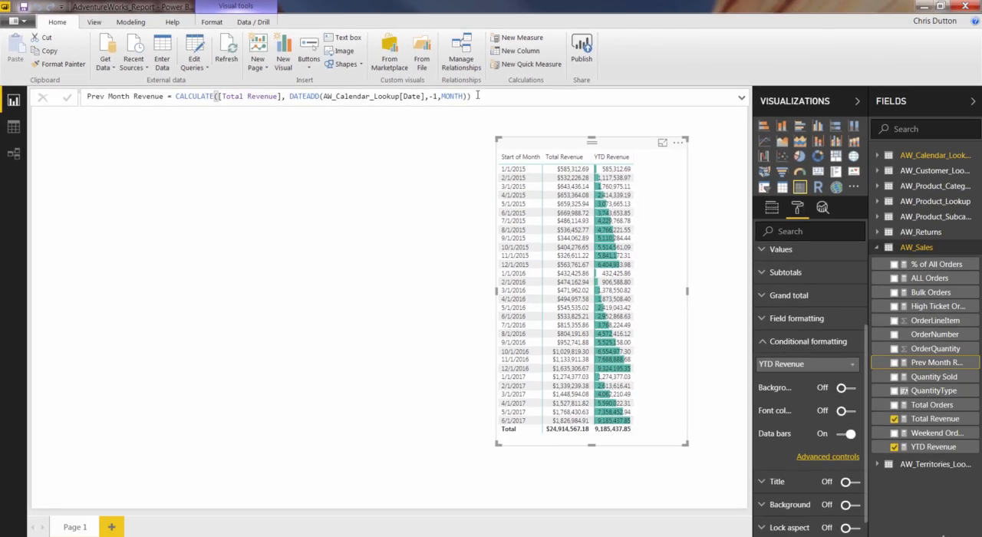
- Replace YTD Revenue with Prev Month Revenue in the matrix values, below Total Revenue
left_click(773, 209)
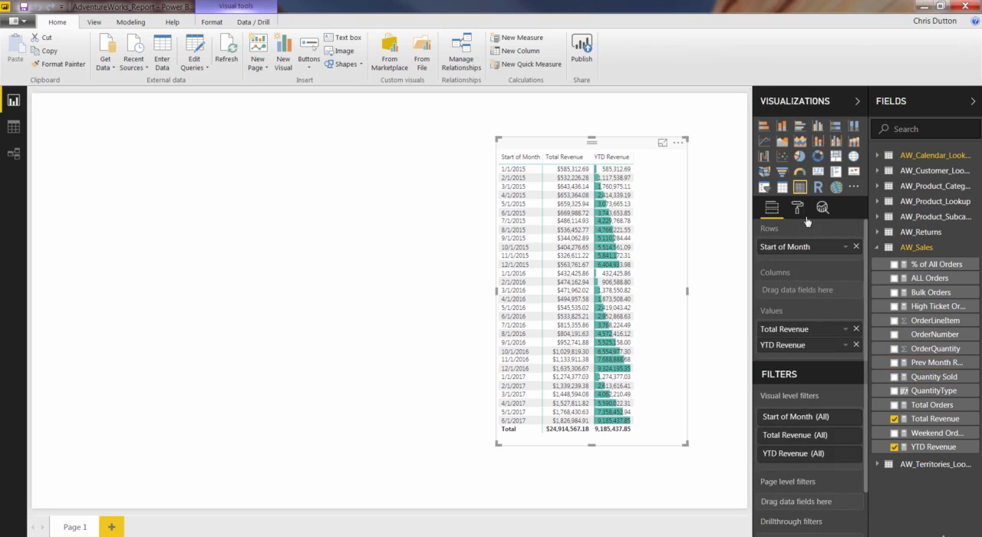
left_click(856, 346)
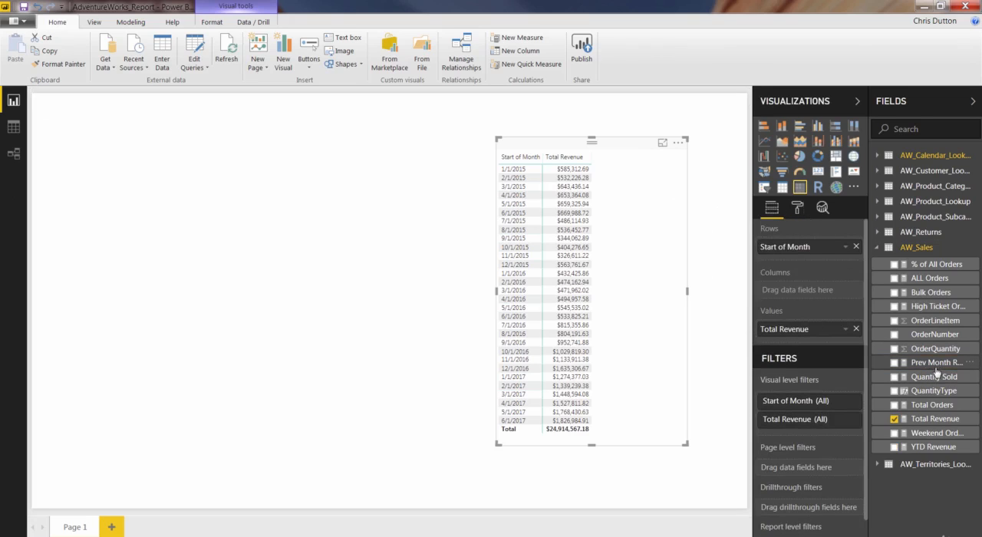
left_click_drag(941, 368, 832, 344)
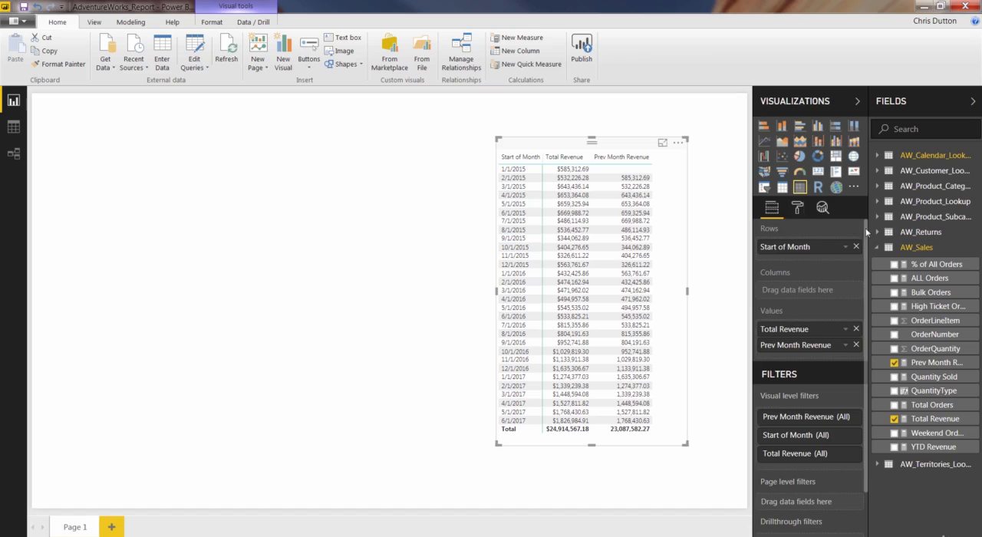
- Create a Revenue Target measure in AW_Sales with the formula [Prev Month Revenue] * 1.1
right_click(915, 250)
left_click(888, 255)
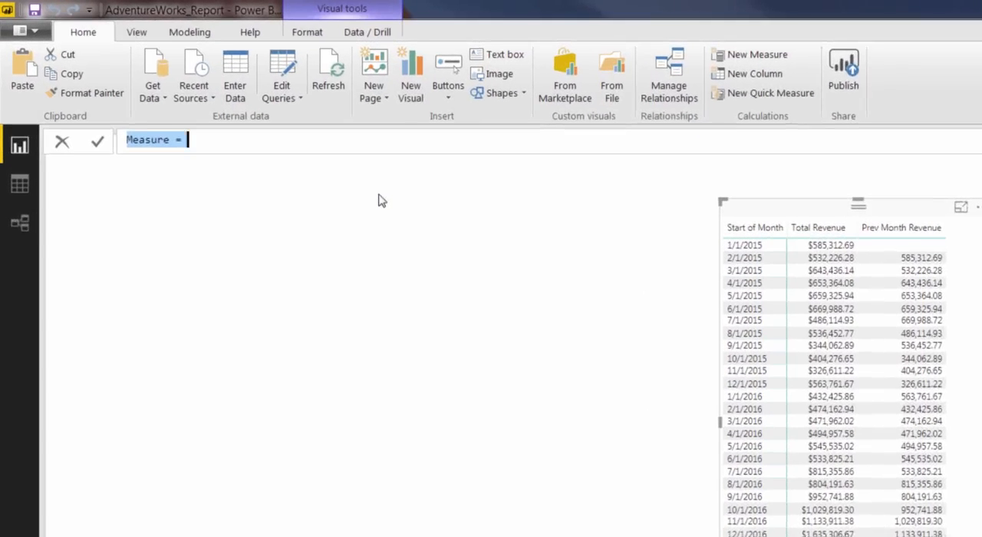
type("Revenu")
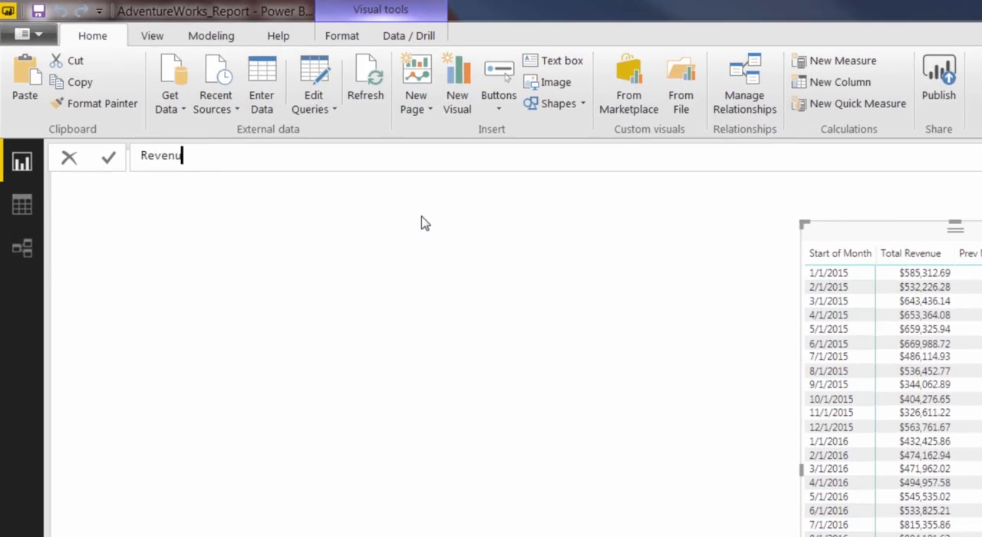
type("e Target = [Prev")
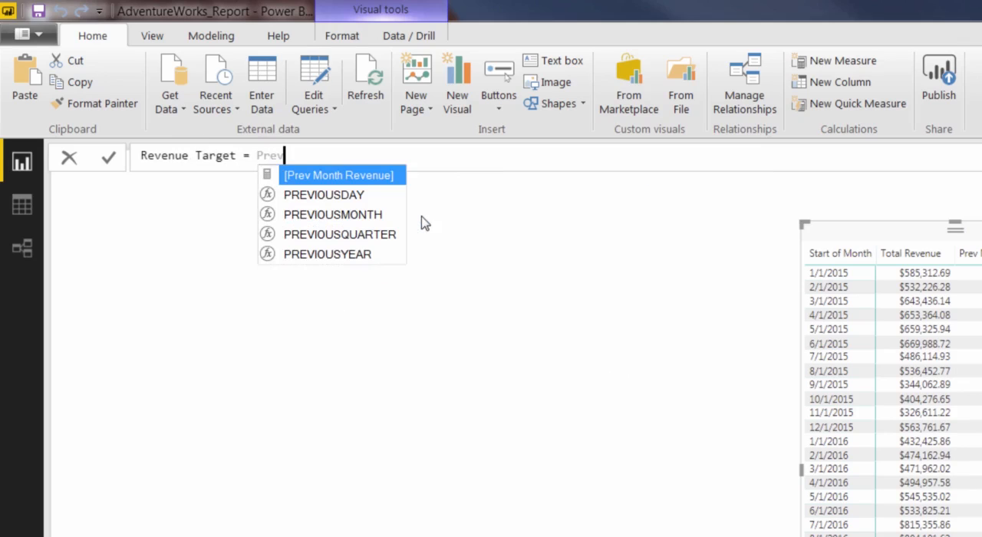
key("Tab")
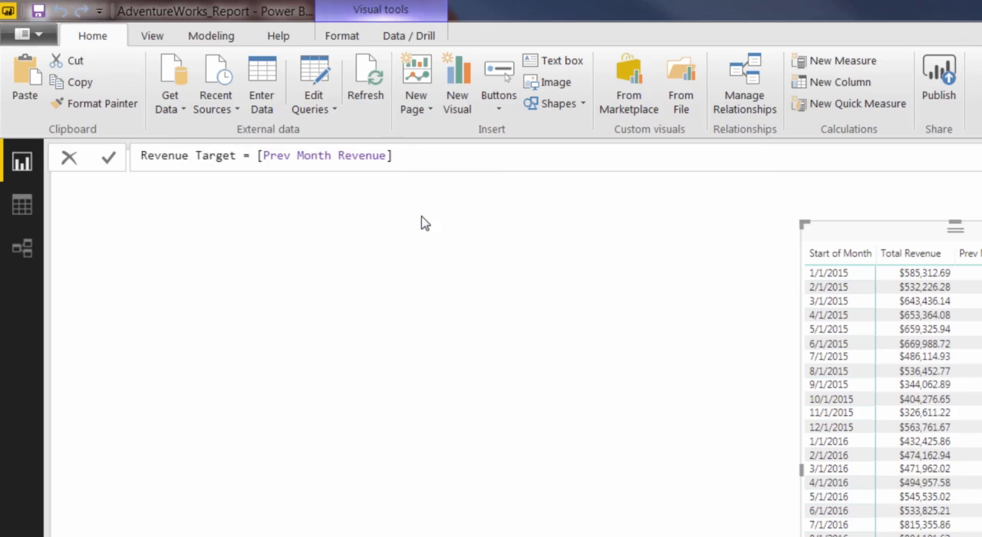
type("* 1.1")
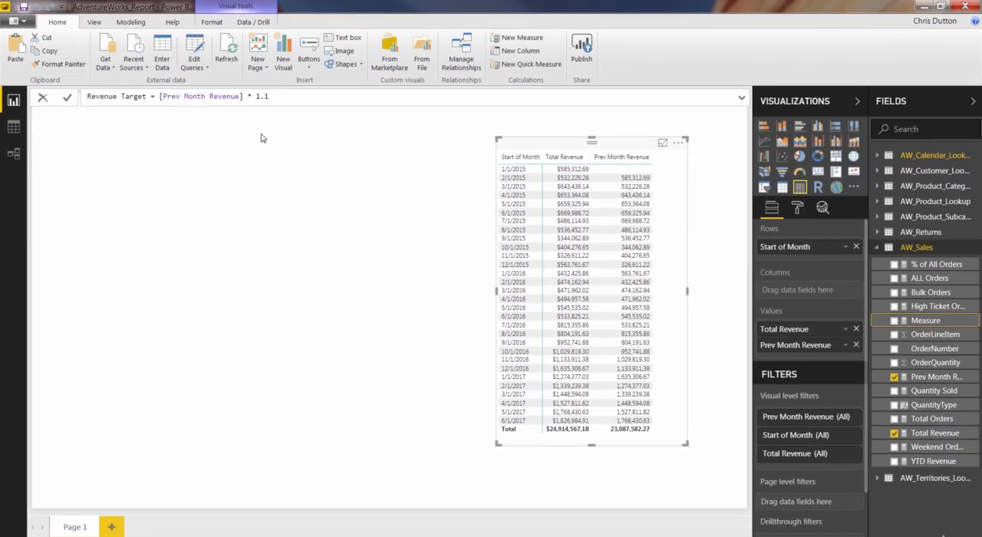
key("Return")
- Add Revenue Target to the matrix values below Prev Month Revenue
left_click_drag(885, 404, 816, 353)
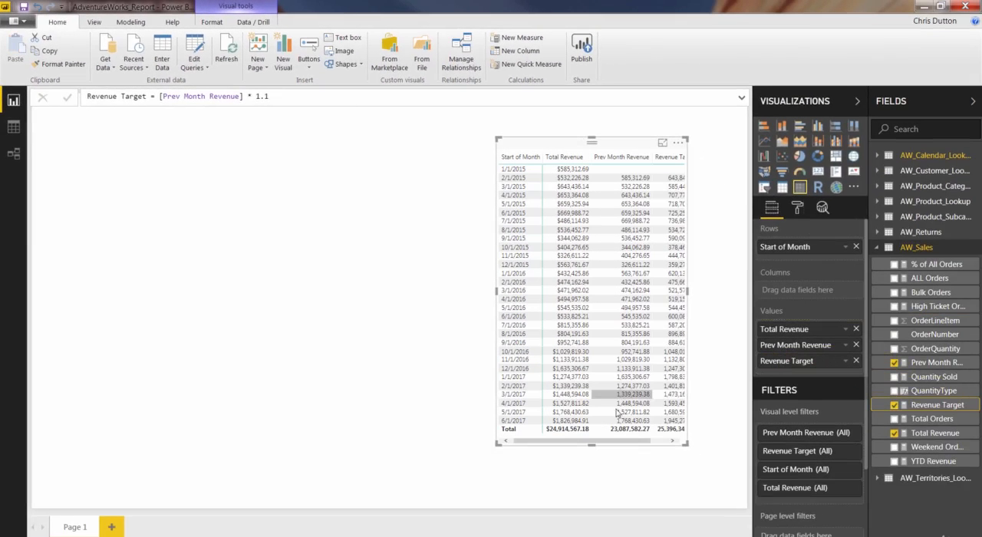
left_click_drag(611, 442, 625, 443)
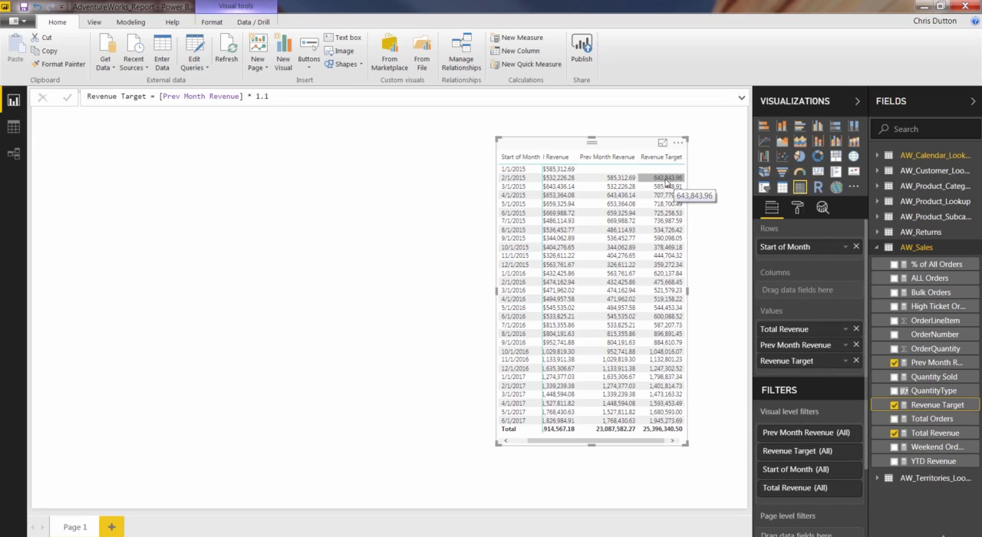
- Start a new measure in the AW_Sales table and name it 10-day Rolling Revenue
right_click(911, 244)
left_click(883, 256)
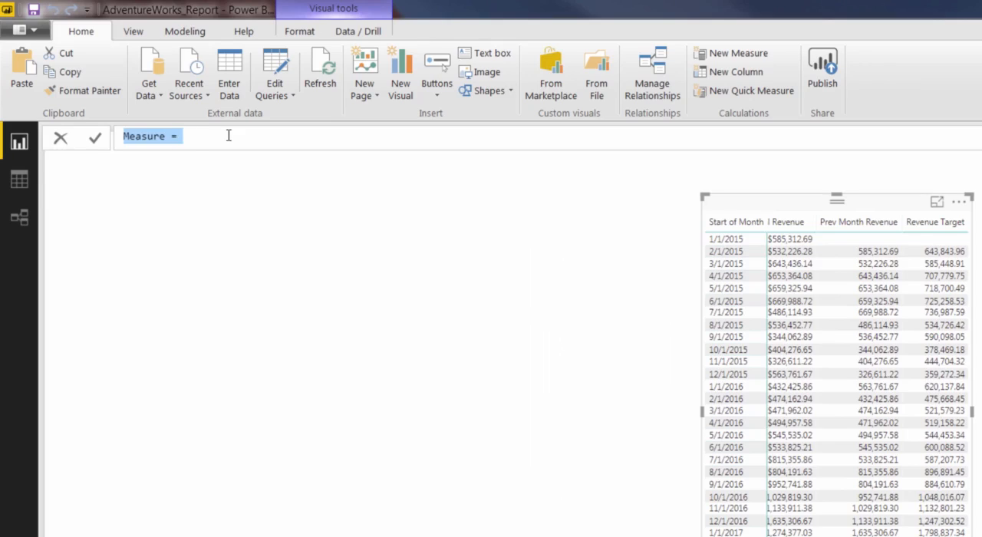
type("10-day ")
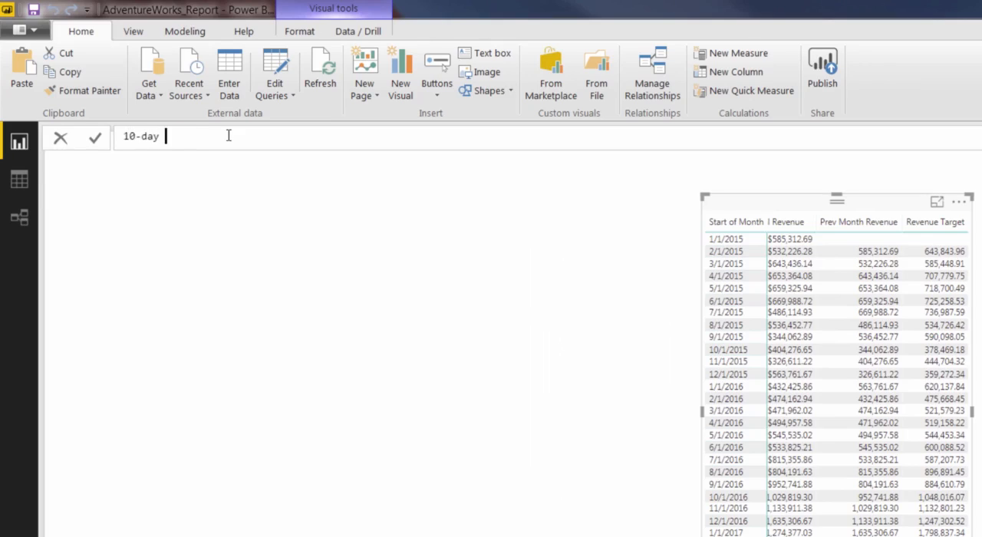
type("Rolling Revenue = C")
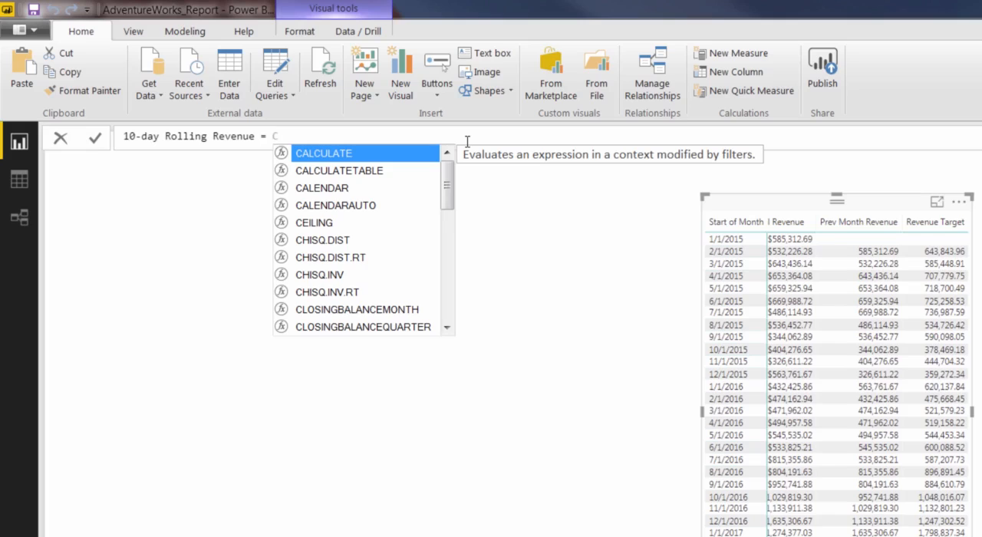
type("ALCULATE")
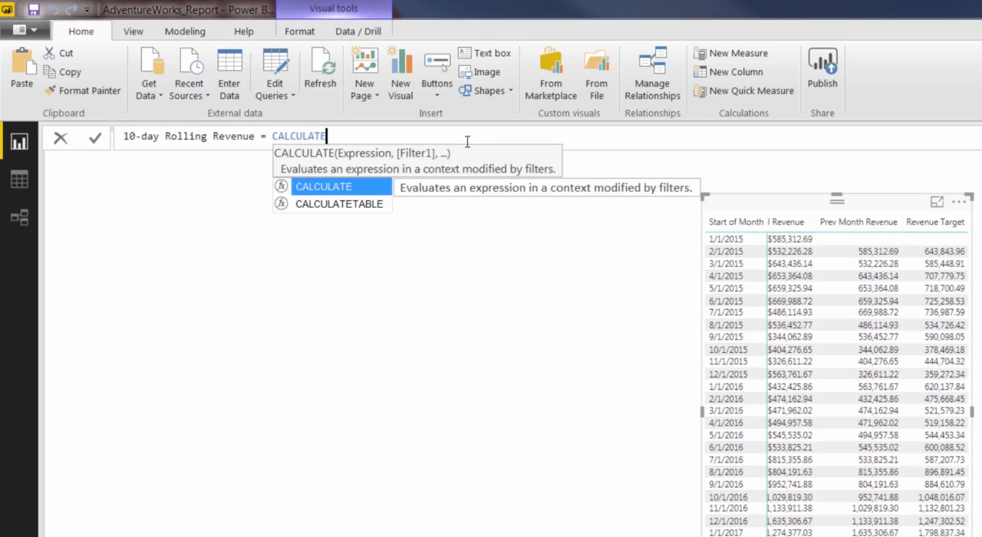
type("(tota")
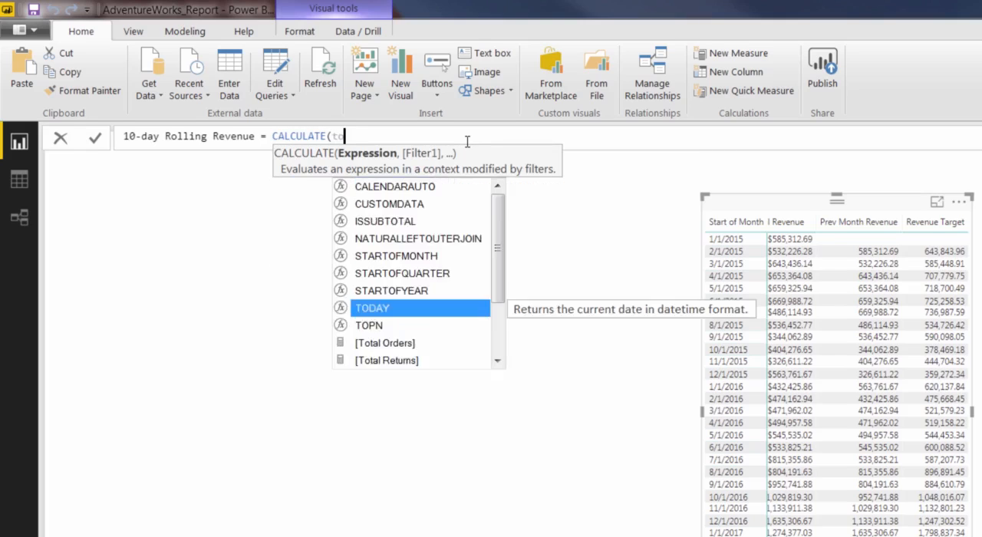
- Begin the measure's formula with CALCULATE, using [Total Revenue] as the expression
key("Down")
key("Down")
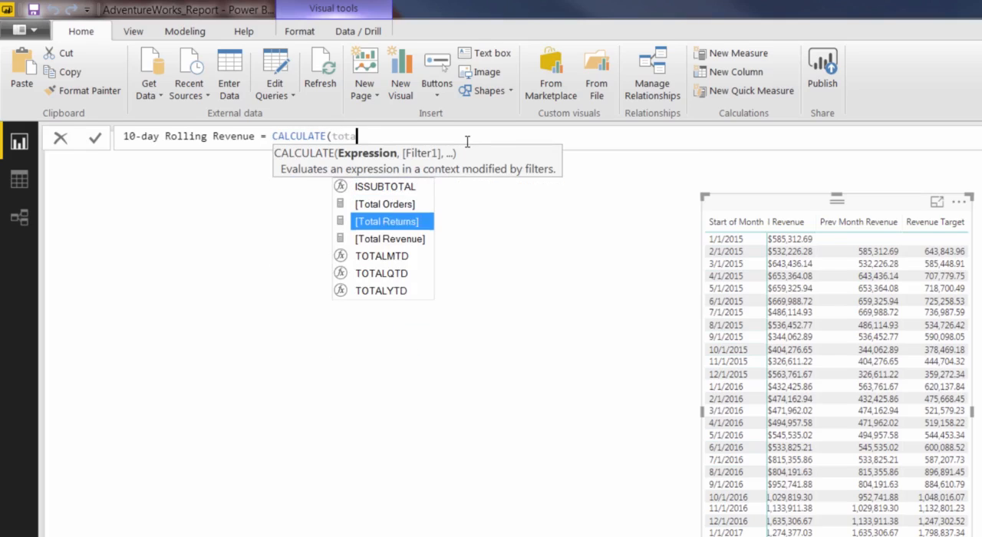
key("Tab")
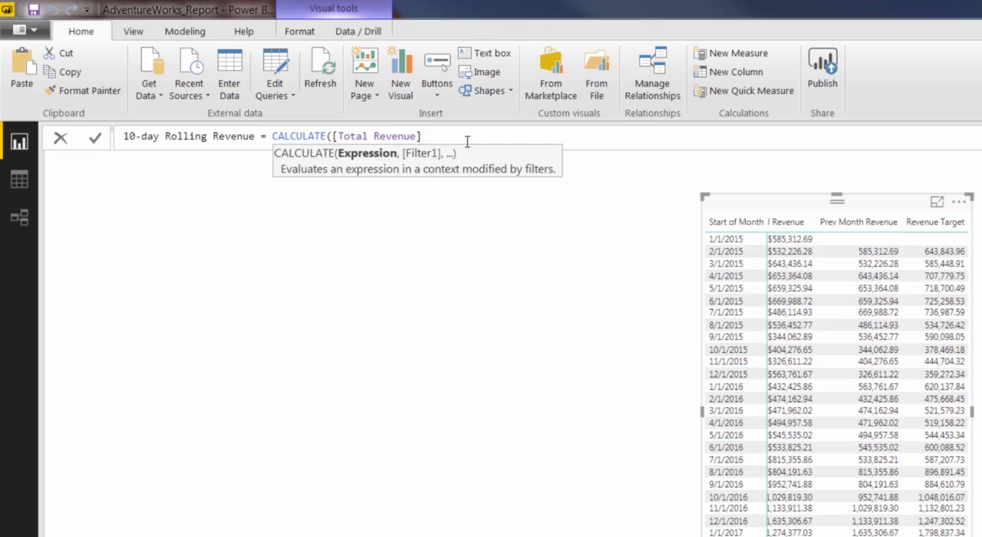
- Add DATESINPERIOD as the CALCULATE filter, with AW_Calendar_Lookup[Date] as its dates argument
type(", D")
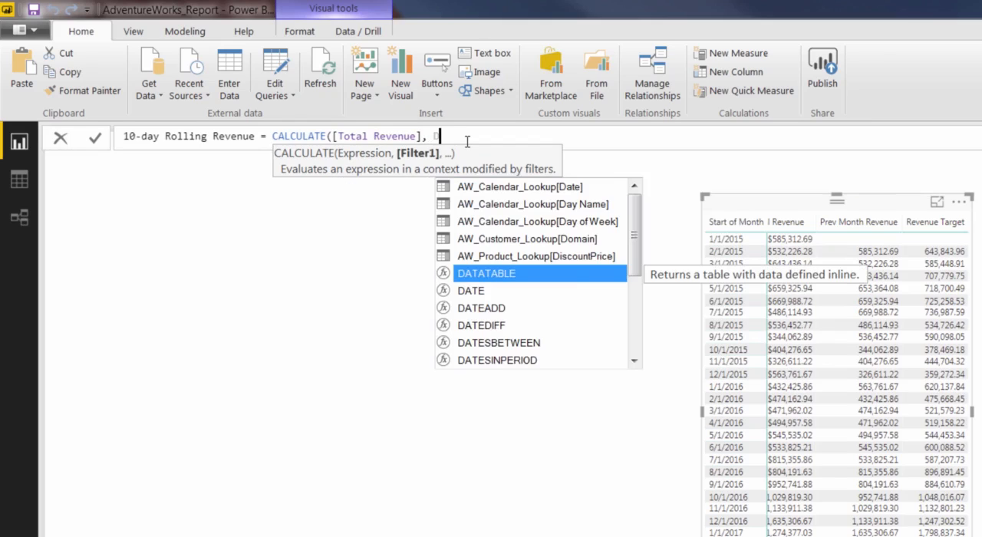
type("ATESINPER")
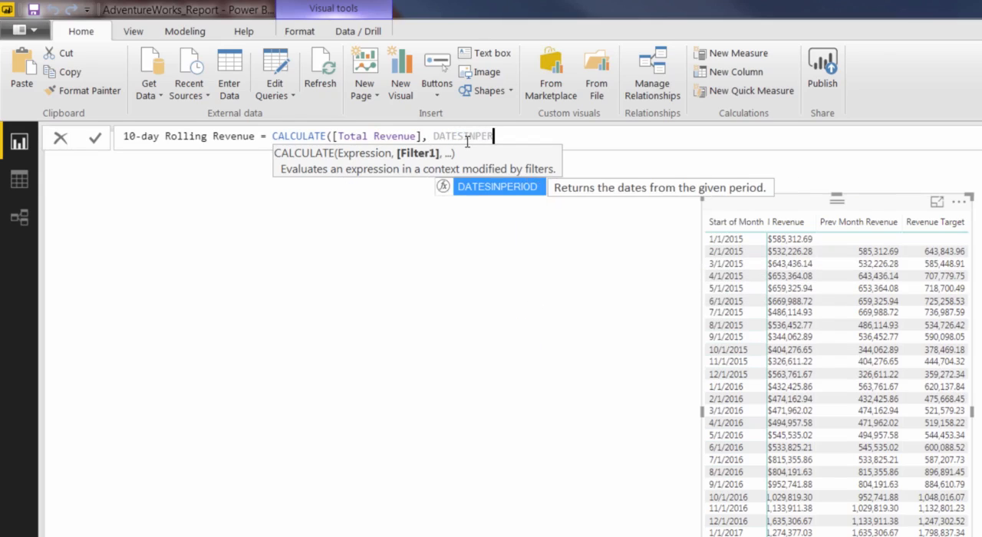
type("IOD(")
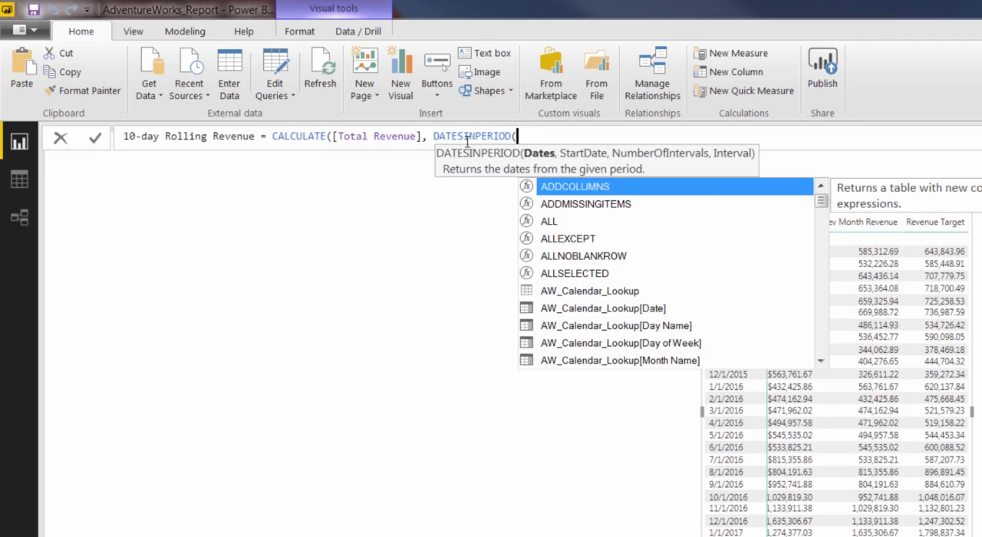
type("calen")
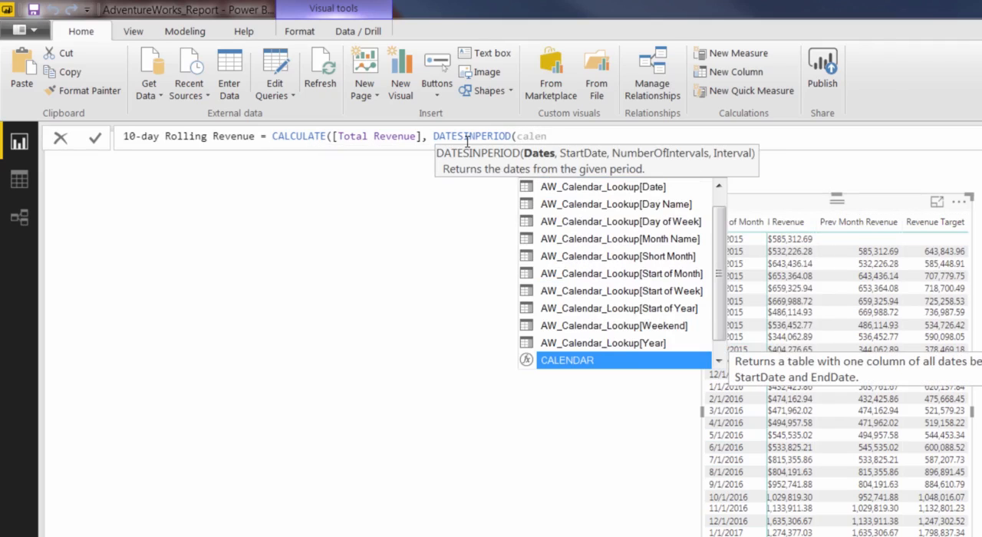
left_click(583, 188)
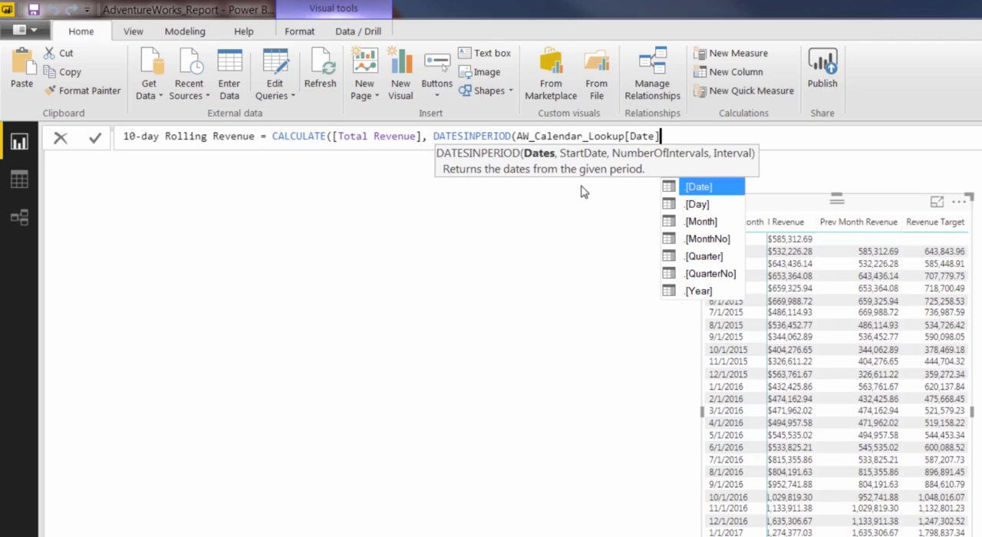
type("], ")
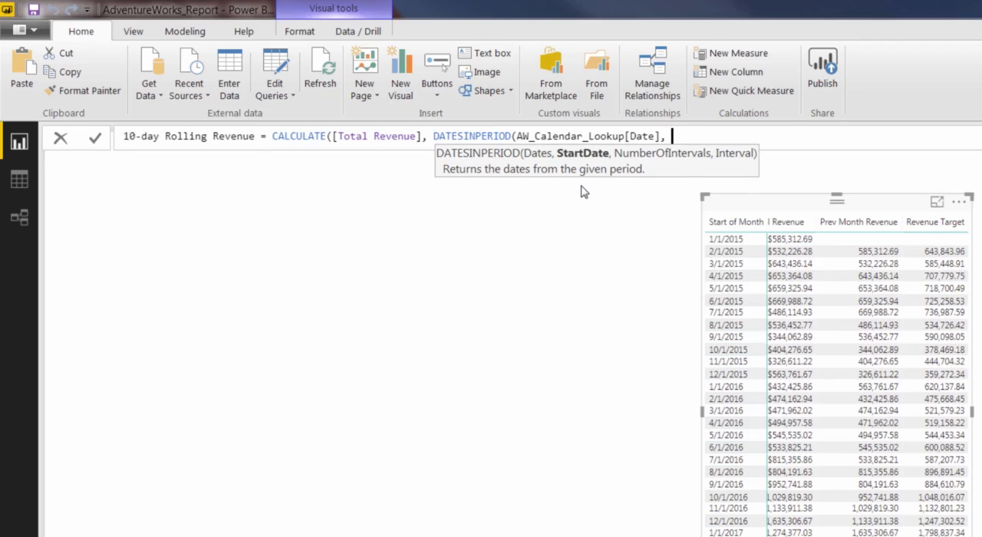
type("MAX")
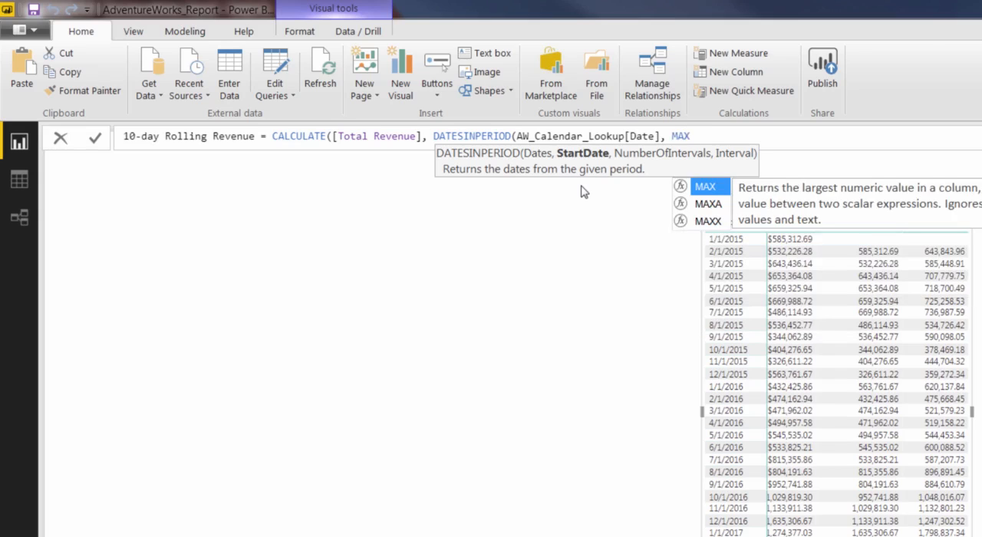
type("(date")
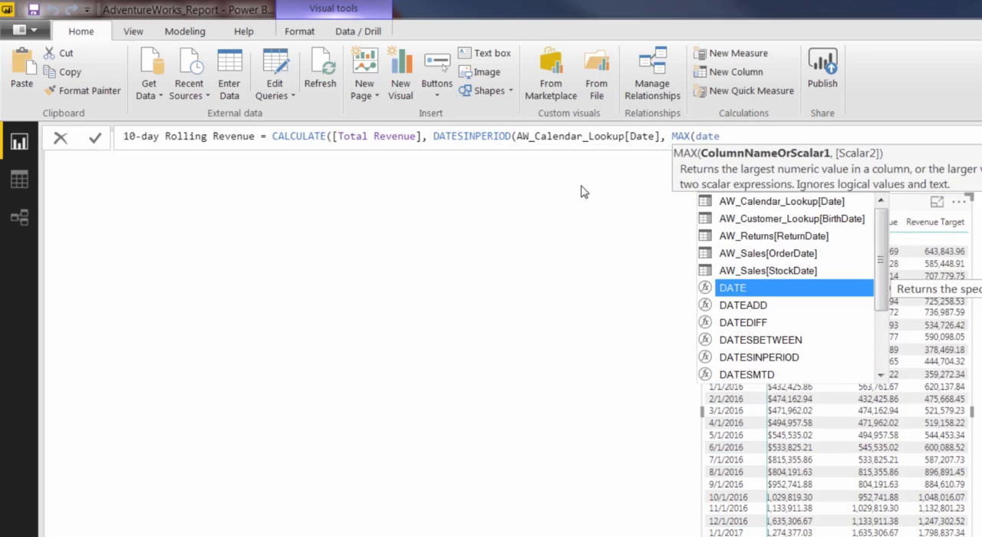
- Set the DATESINPERIOD start date to MAX(AW_Calendar_Lookup[Date])
left_click(738, 204)
double_click(738, 204)
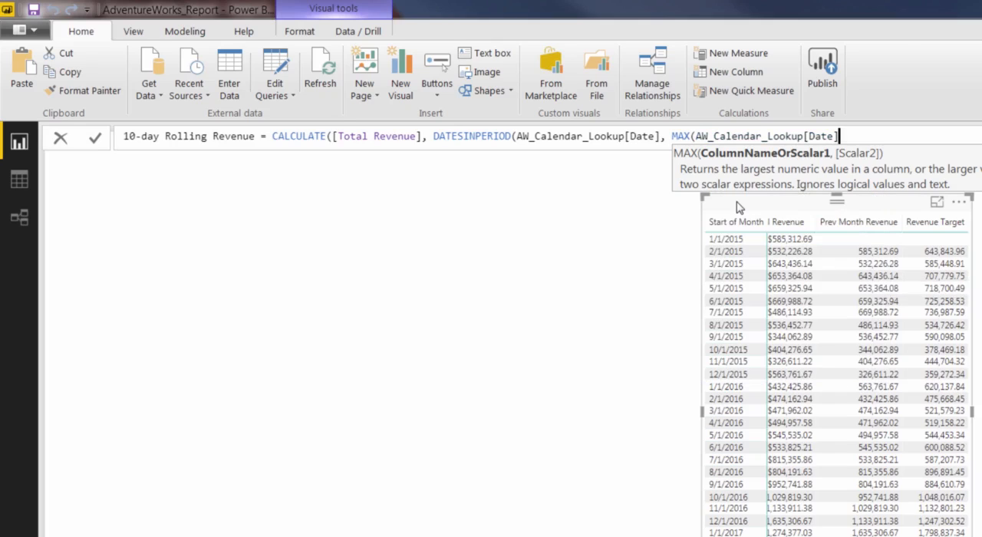
type(")")
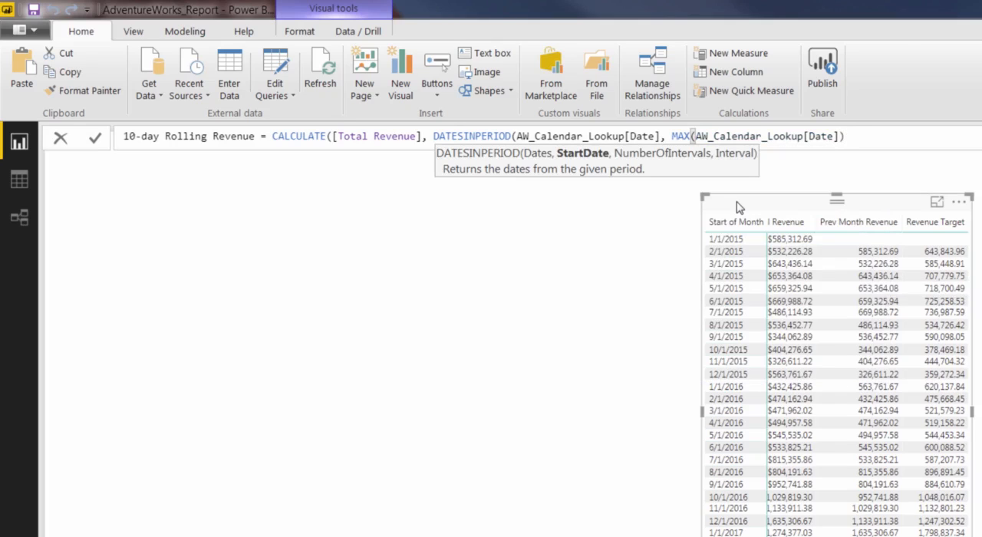
type(",")
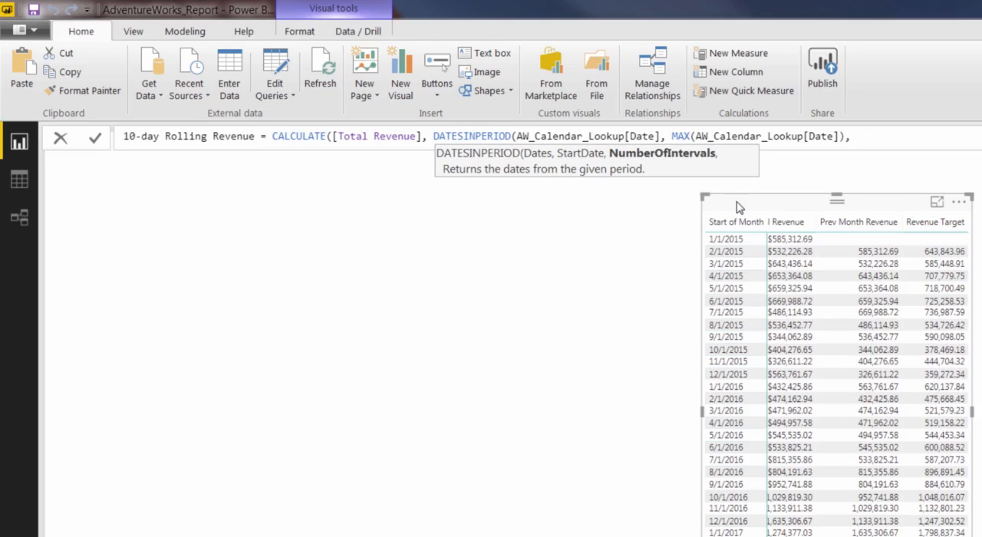
- Complete DATESINPERIOD with -10 as the number of intervals and DAY as the interval, close the formula and commit the measure
type("-10,")
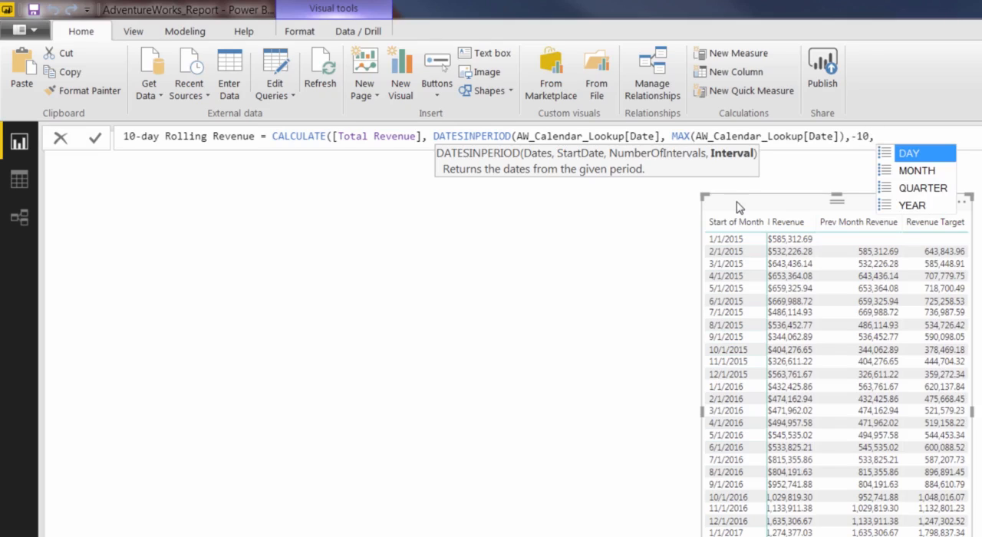
type("DAY")
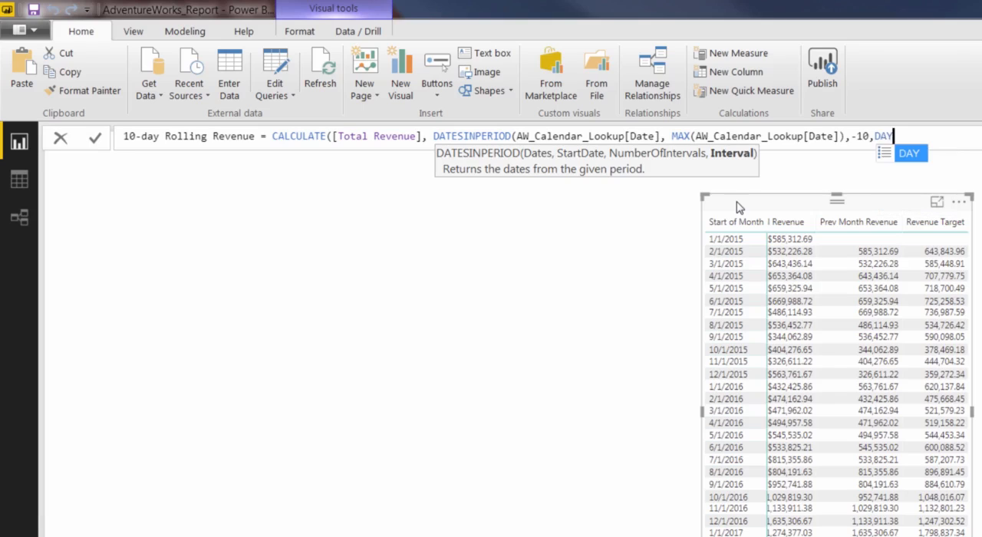
type("))")
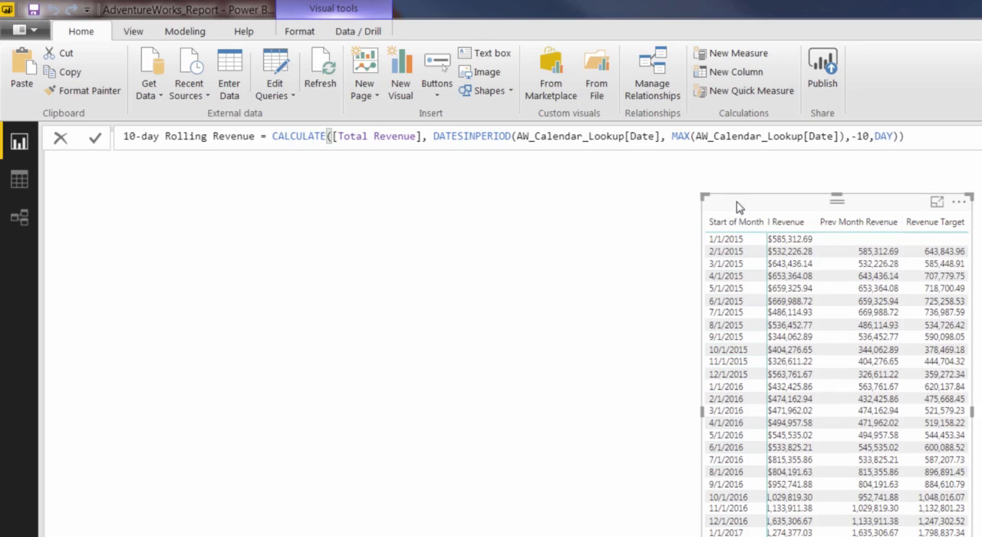
key("Return")
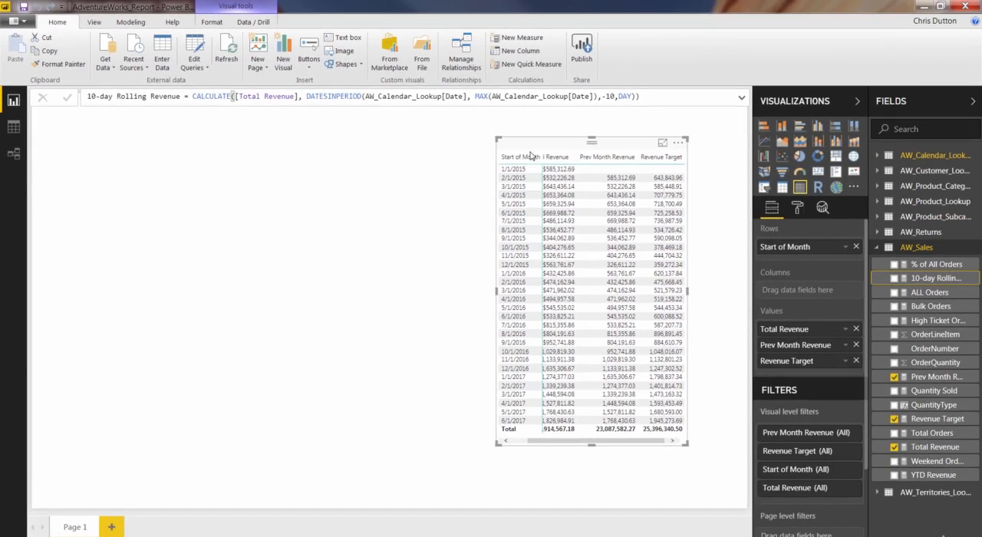
- Shift the matrix slightly left on the canvas and remove Prev Month Revenue, Revenue Target and Start of Month from it
left_click_drag(529, 149, 478, 145)
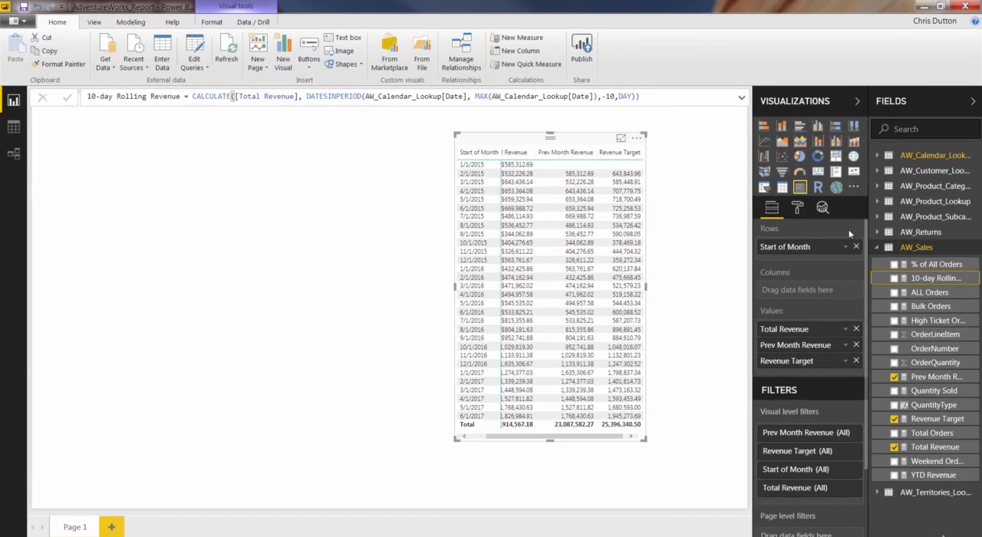
left_click(856, 345)
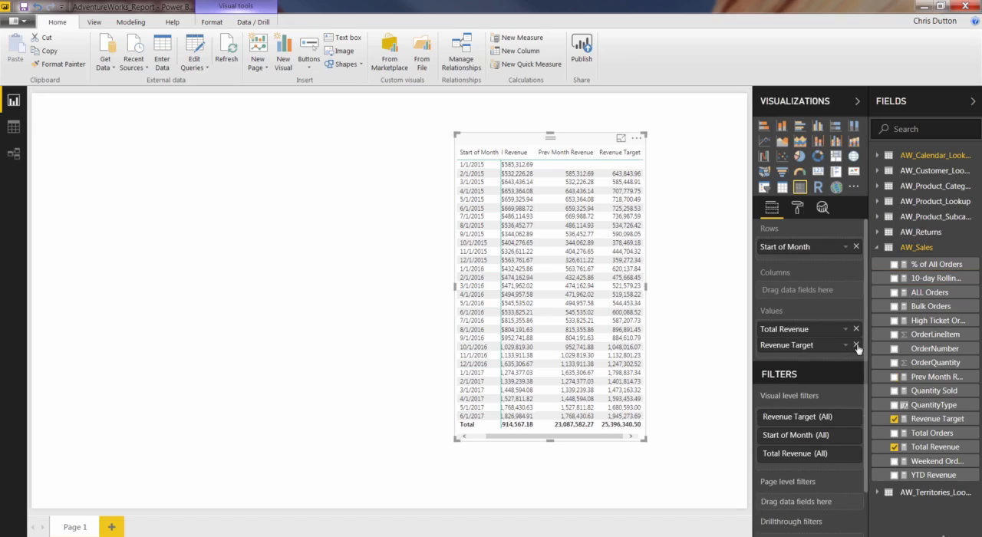
left_click(856, 345)
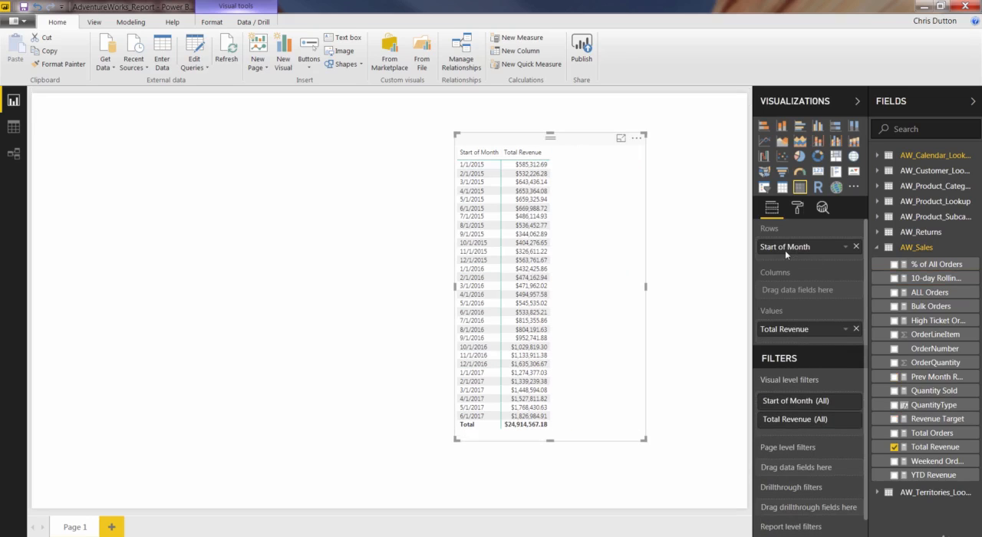
left_click(856, 246)
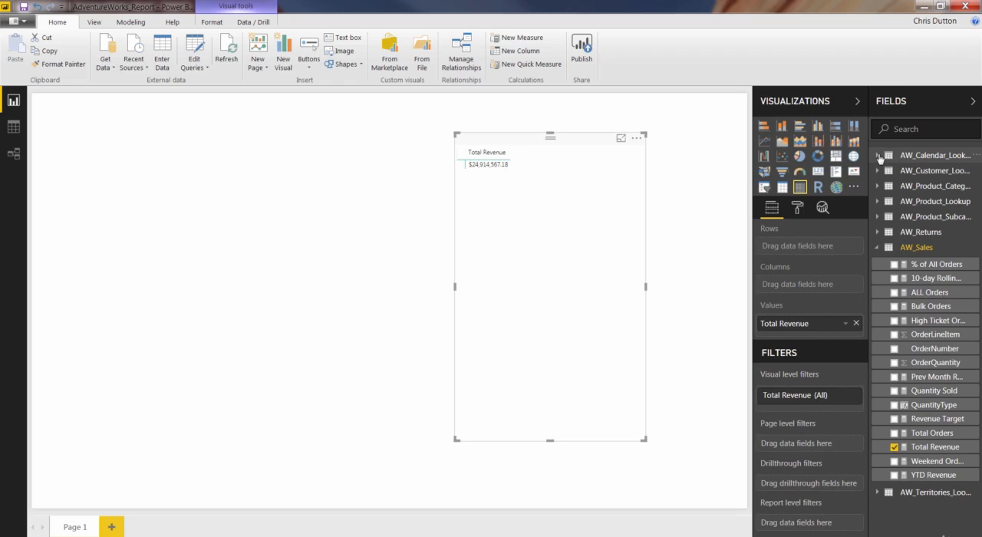
- Add Date from AW_Calendar_Lookup to the matrix rows and show it as plain Date instead of Date Hierarchy
left_click(878, 156)
left_click_drag(912, 171, 790, 245)
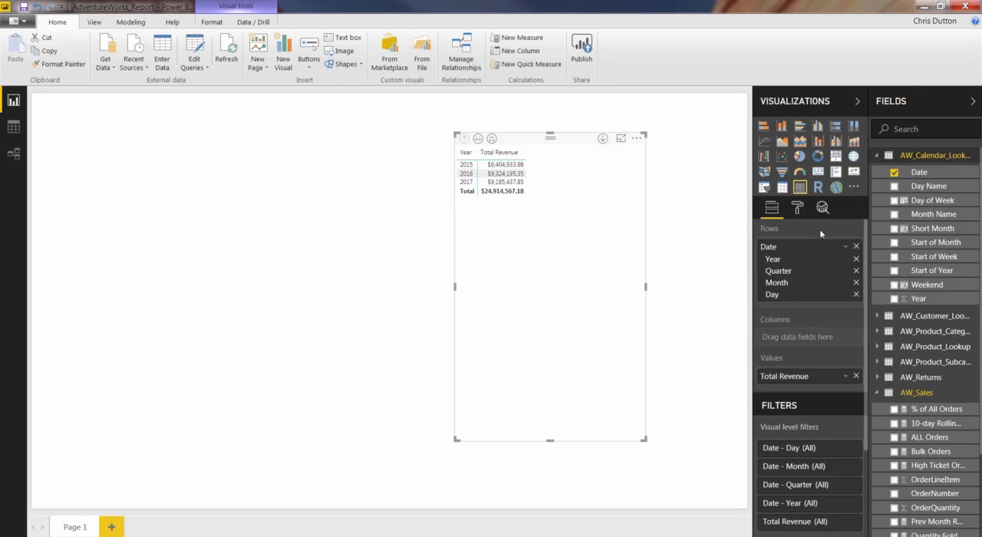
left_click(847, 247)
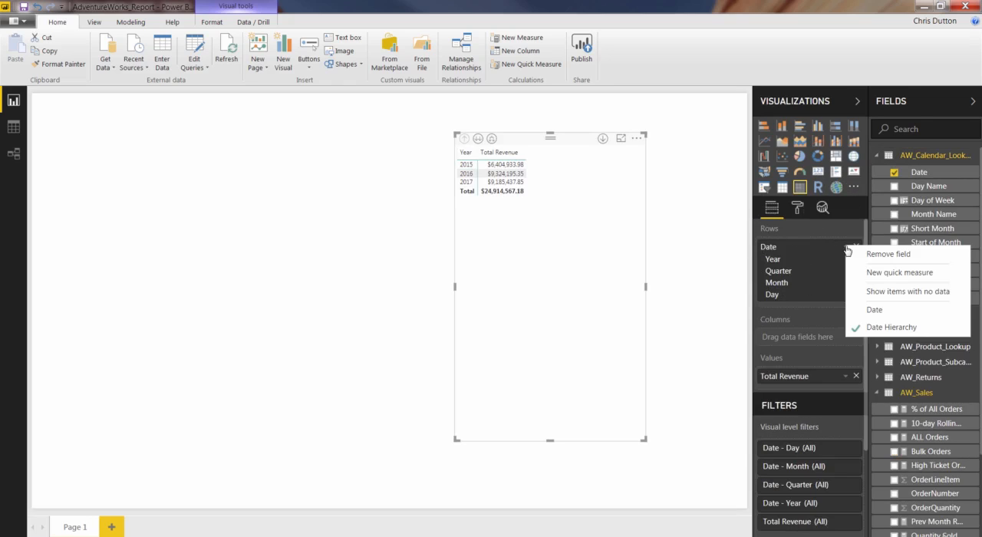
left_click(882, 310)
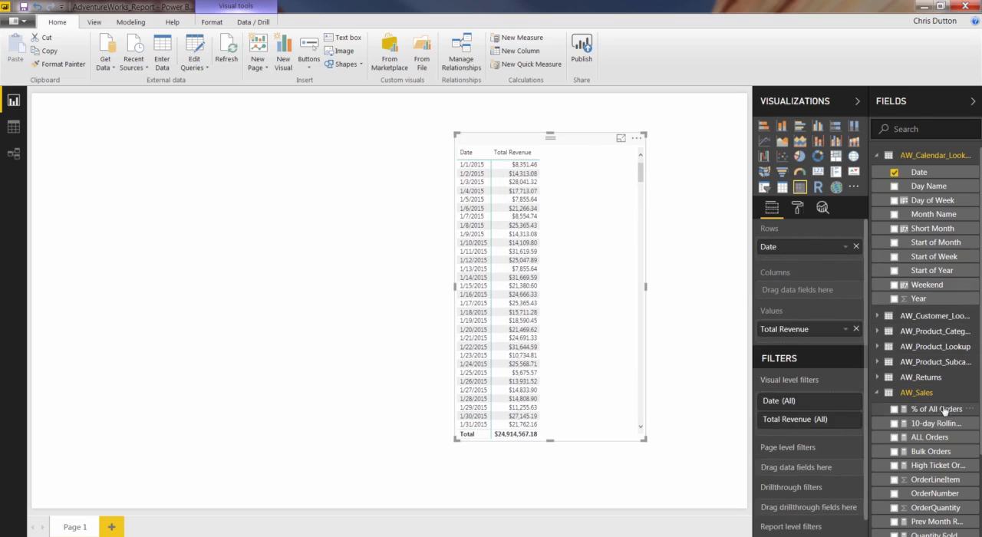
- Add 10-day Rolling Revenue to the matrix values below Total Revenue and review its daily rows
left_click_drag(943, 426, 822, 343)
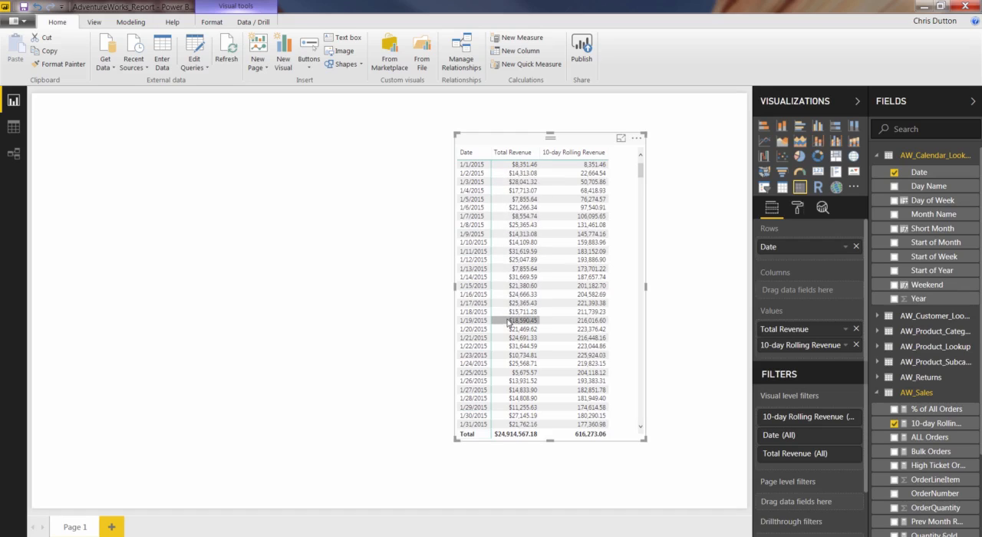
scroll(595, 310, "down", 15)
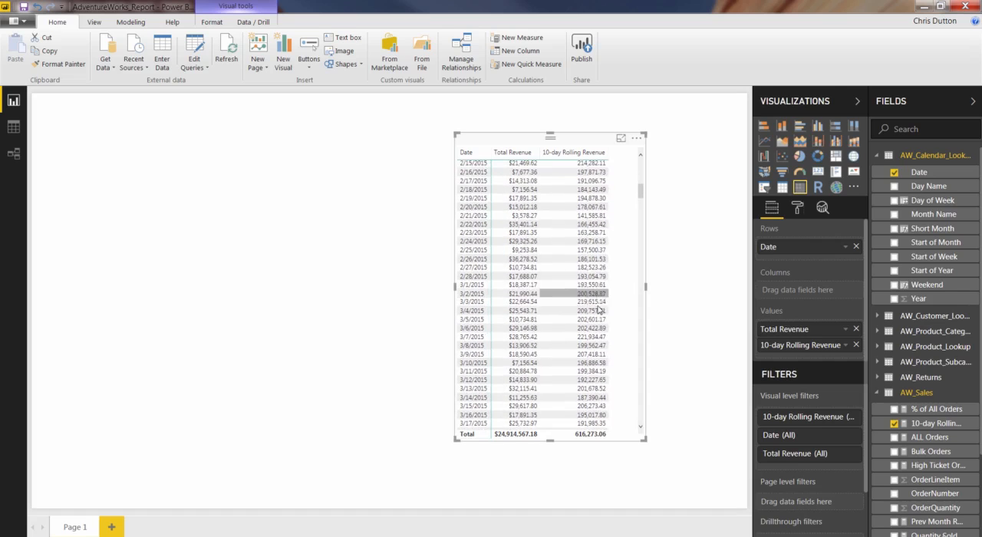
scroll(598, 309, "down", 13)
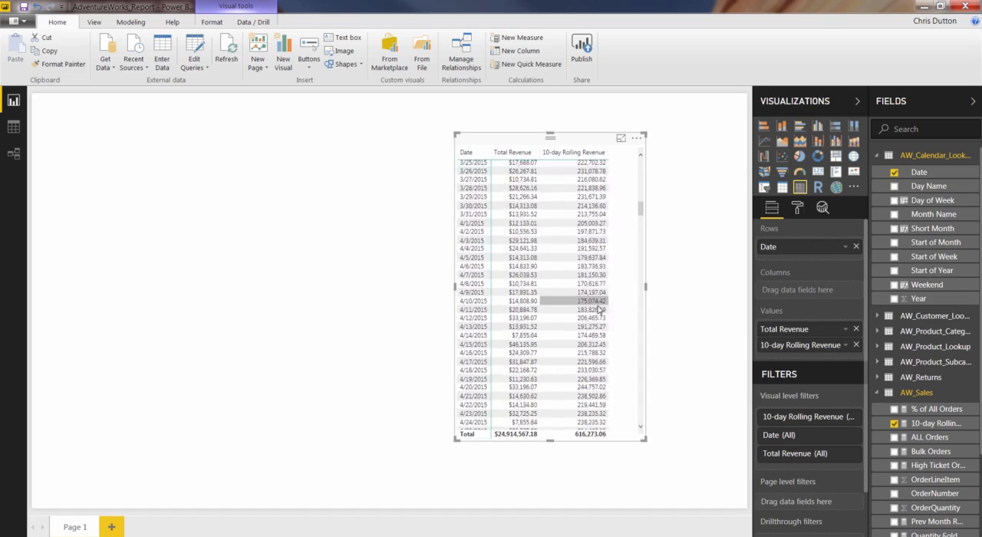
scroll(598, 309, "down", 20)
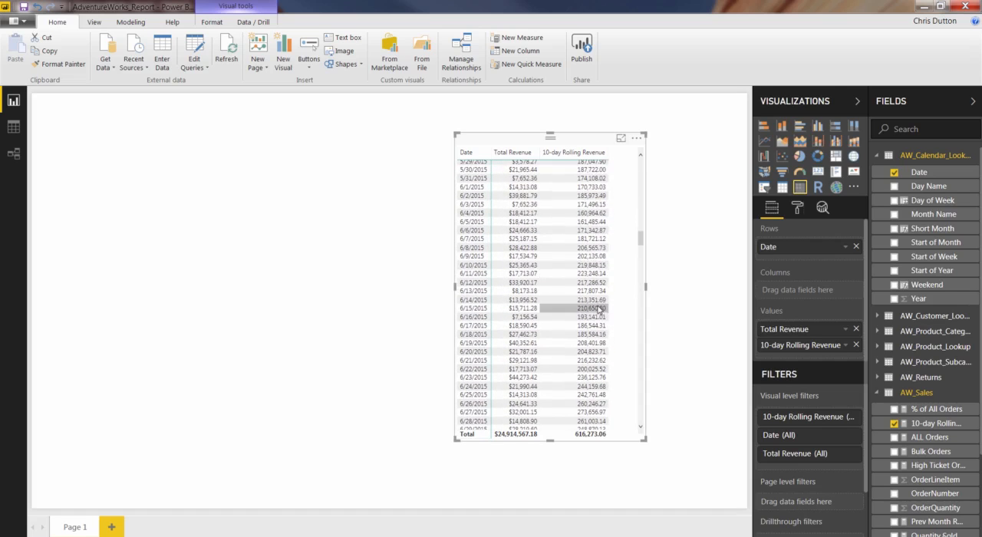